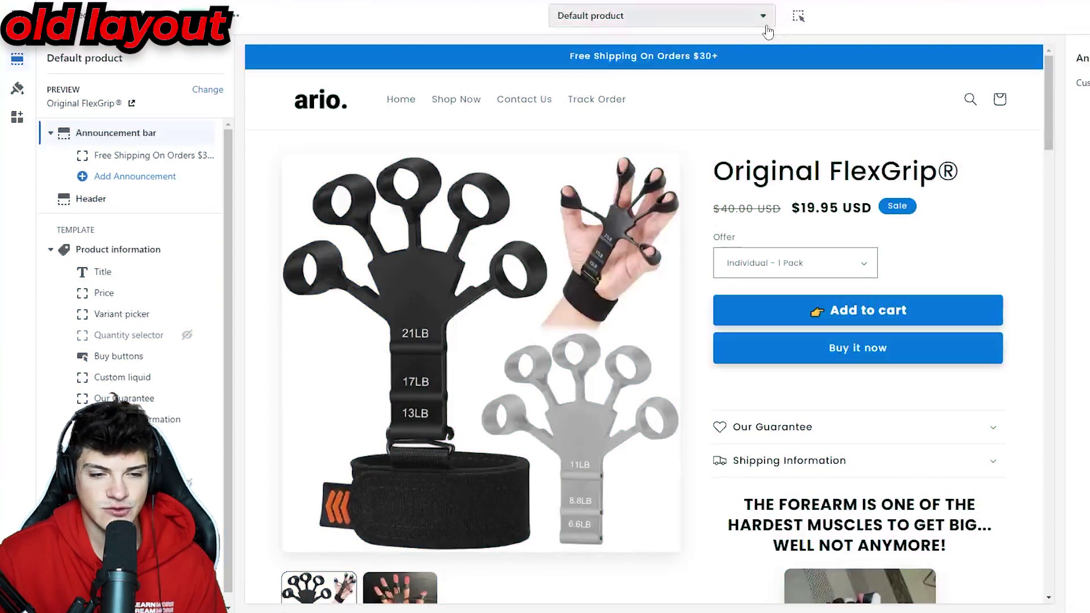
# Review the old layout of the Original FlexGrip product page, from the header down to the usage instructions
pyautogui.scroll(-10, 789, 156)
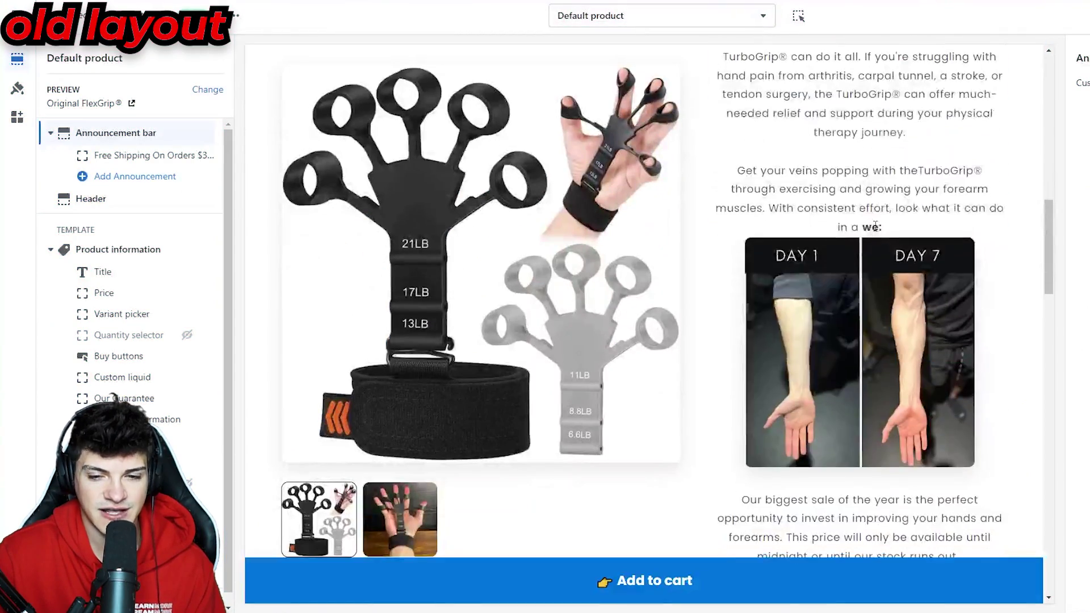
pyautogui.scroll(-10, 886, 239)
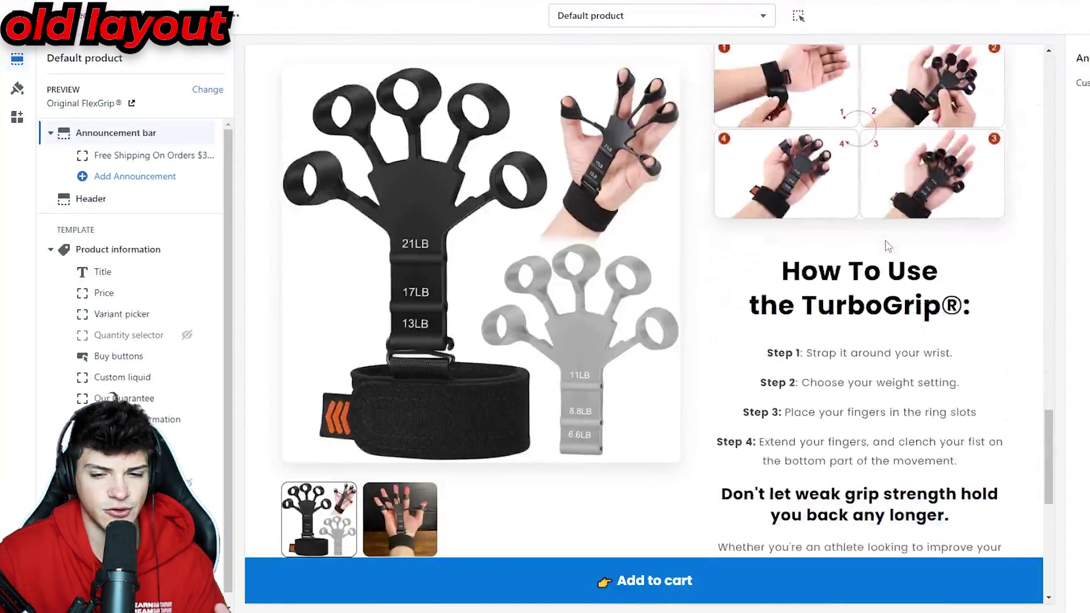
pyautogui.scroll(-10, 894, 271)
pyautogui.moveTo(1049, 499); pyautogui.dragTo(1058, 51)
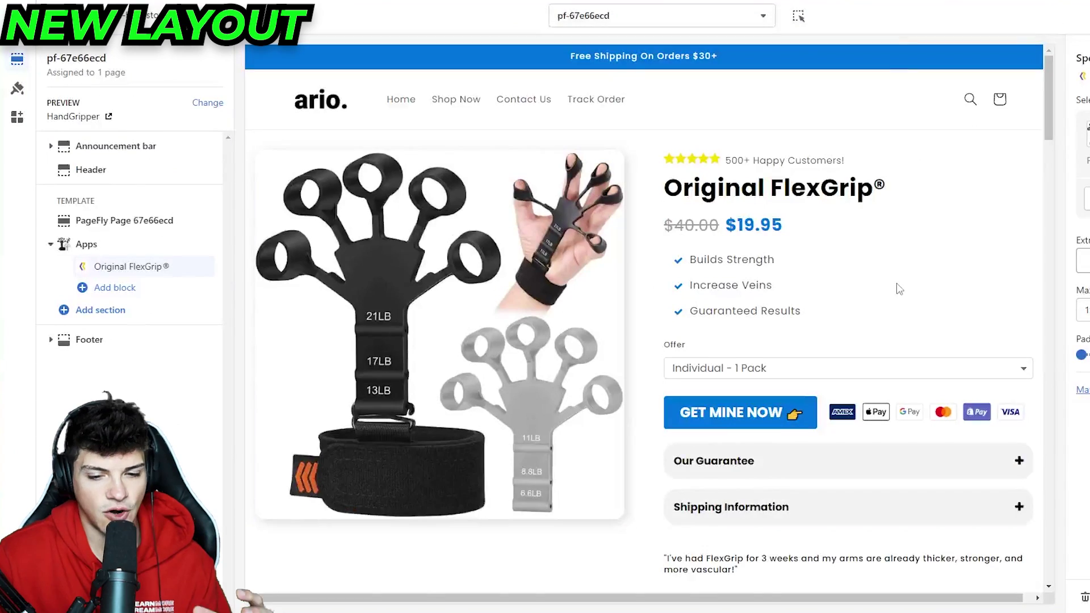
# Review the new Original FlexGrip page layout in desktop and mobile previews, from the product details down to the customer reviews
pyautogui.scroll(-4, 899, 288)
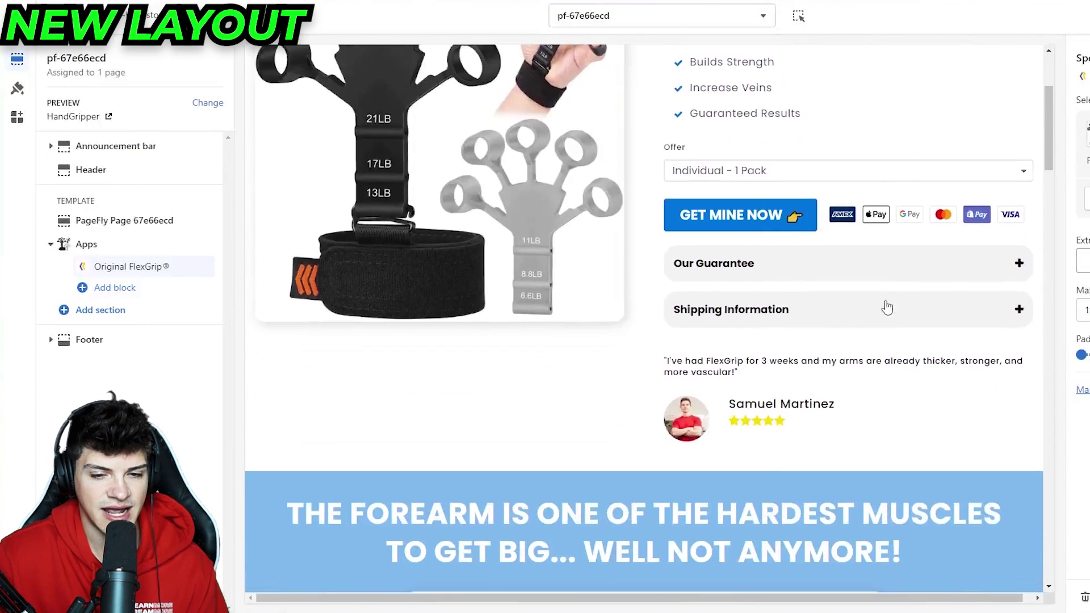
pyautogui.scroll(-9, 888, 305)
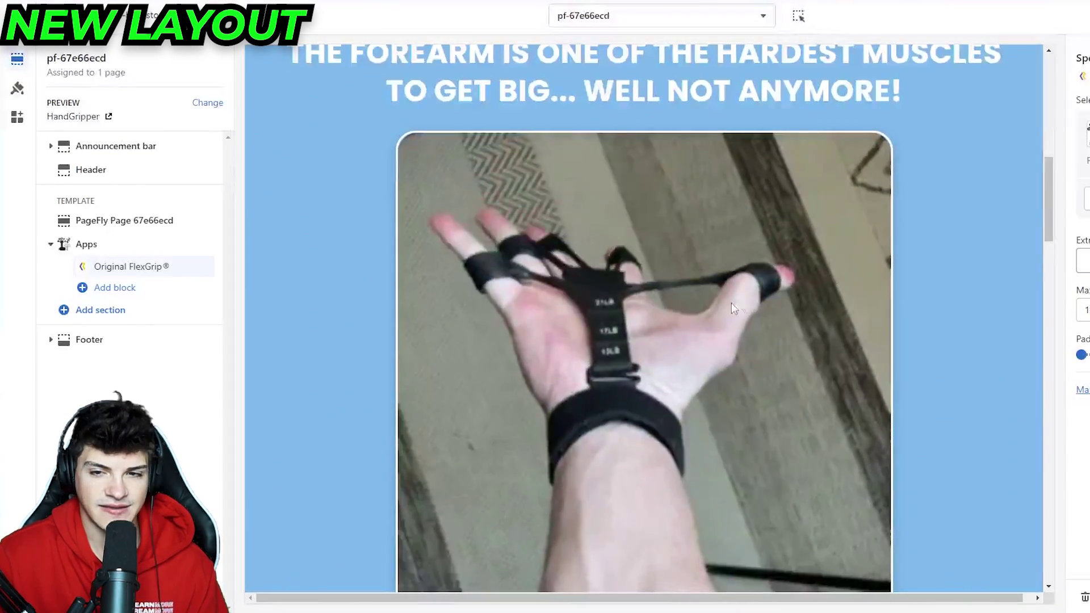
pyautogui.scroll(3, 713, 262)
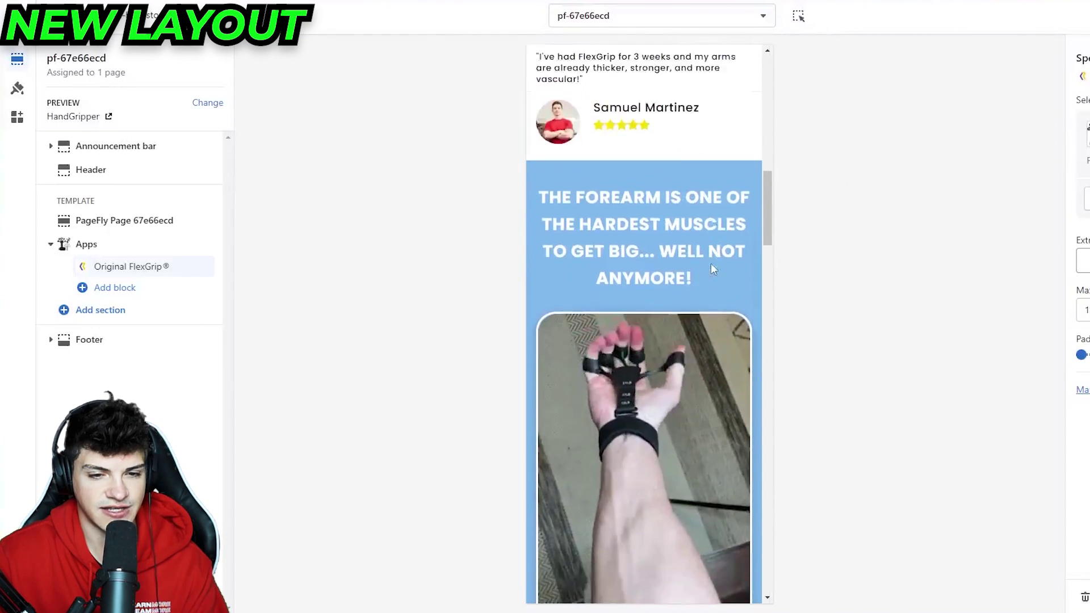
pyautogui.scroll(-12, 711, 263)
pyautogui.scroll(-13, 611, 291)
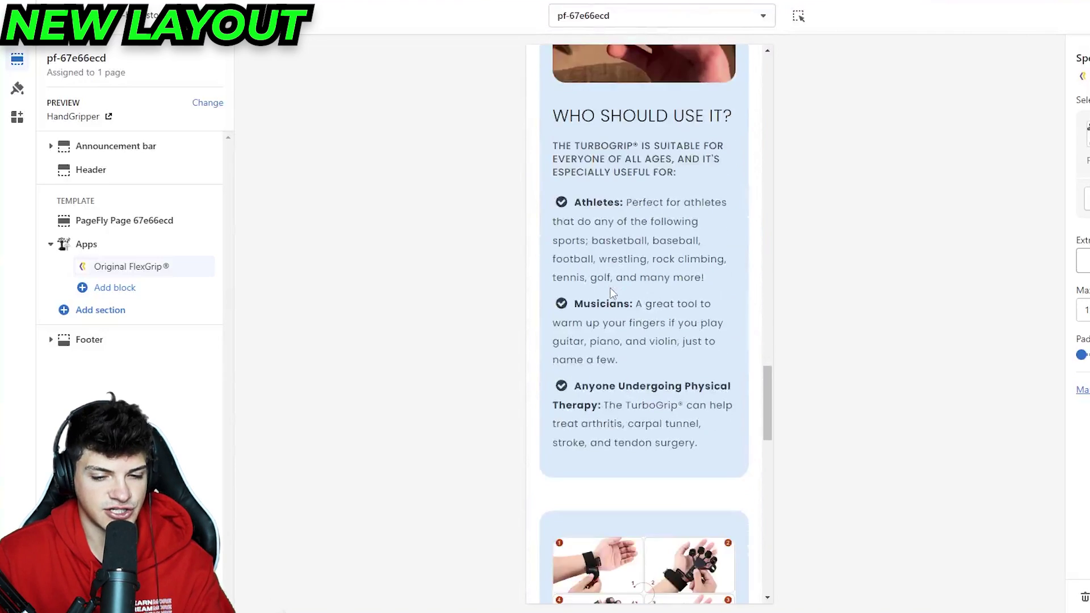
pyautogui.scroll(-13, 611, 291)
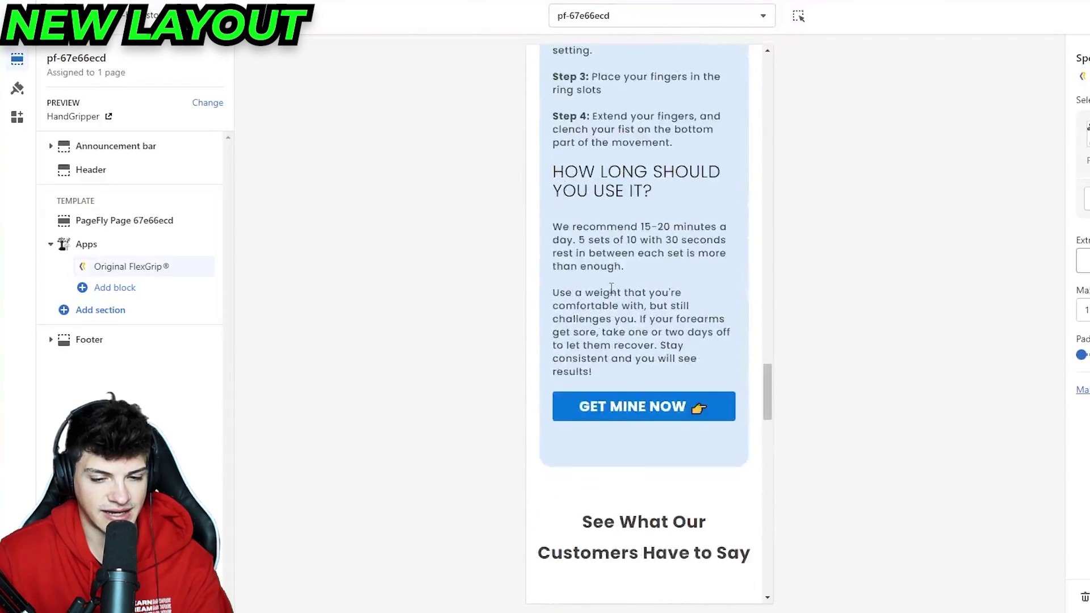
pyautogui.scroll(-10, 611, 288)
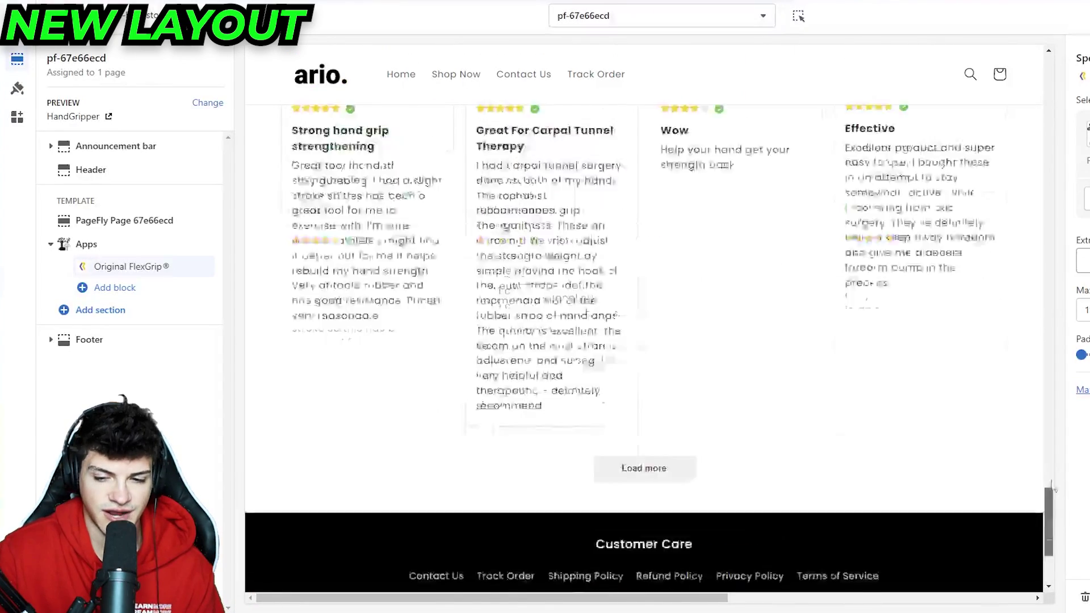
pyautogui.moveTo(1052, 486); pyautogui.dragTo(1050, 79)
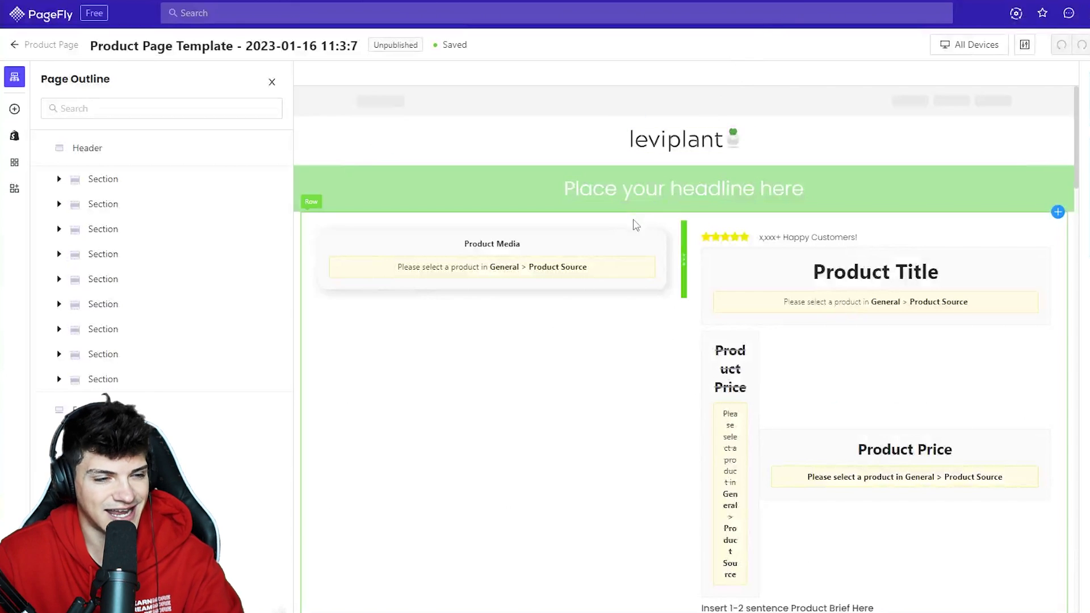
# In PageFly, assign the product page template to Magnetic Love Bracelets through the Product Media source and save the assignment
pyautogui.scroll(-1, 625, 224)
pyautogui.scroll(1, 539, 256)
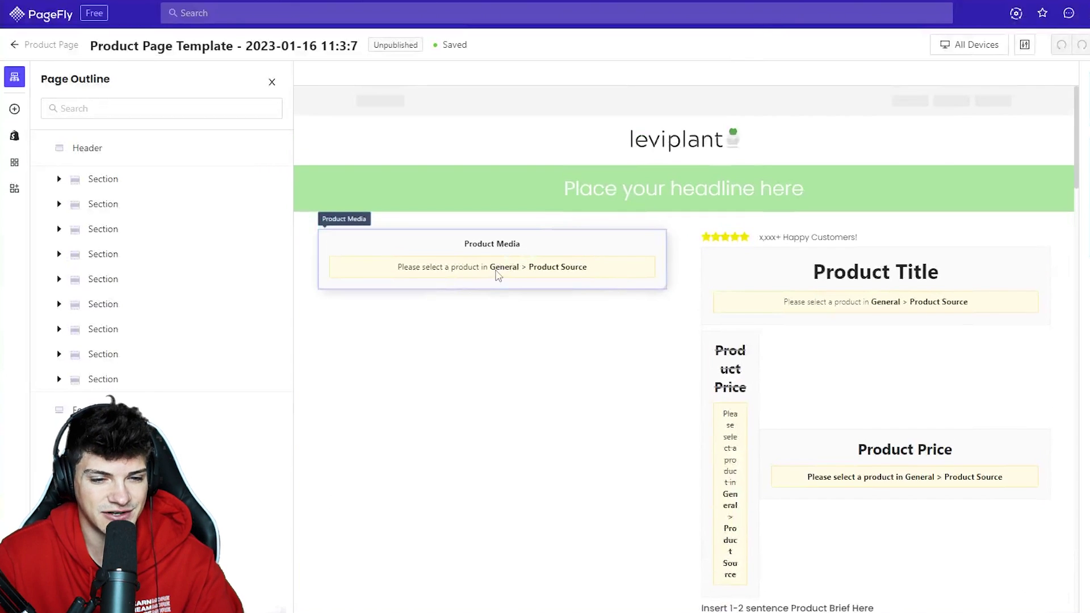
pyautogui.click(522, 266)
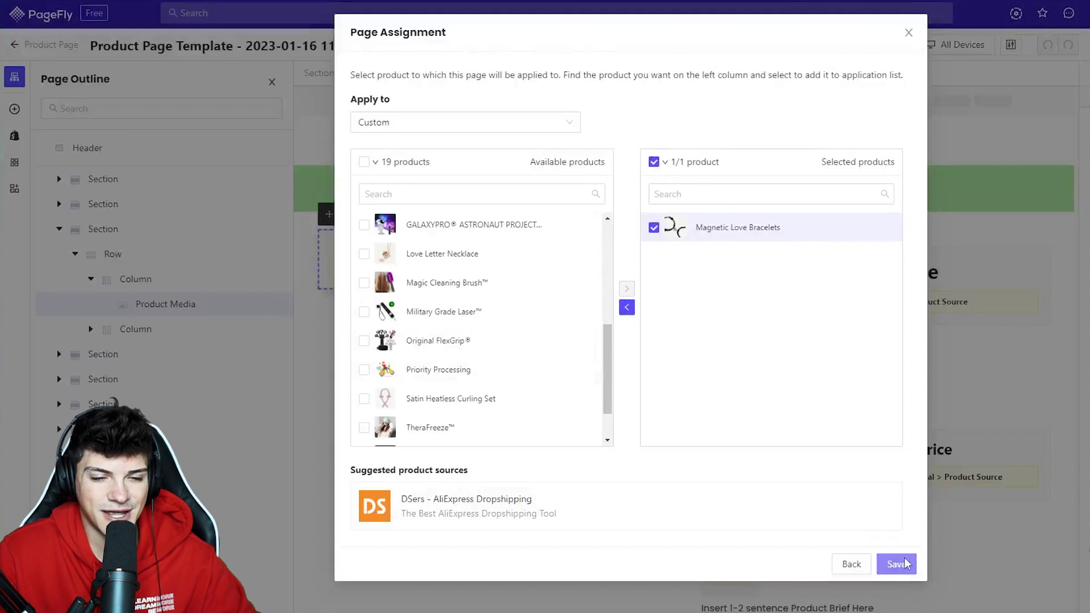
pyautogui.click(903, 562)
# Look through the template's product details, Gif Headline, feature icons, benefit blocks, Frequently Asked Questions and review gallery
pyautogui.scroll(-1, 704, 322)
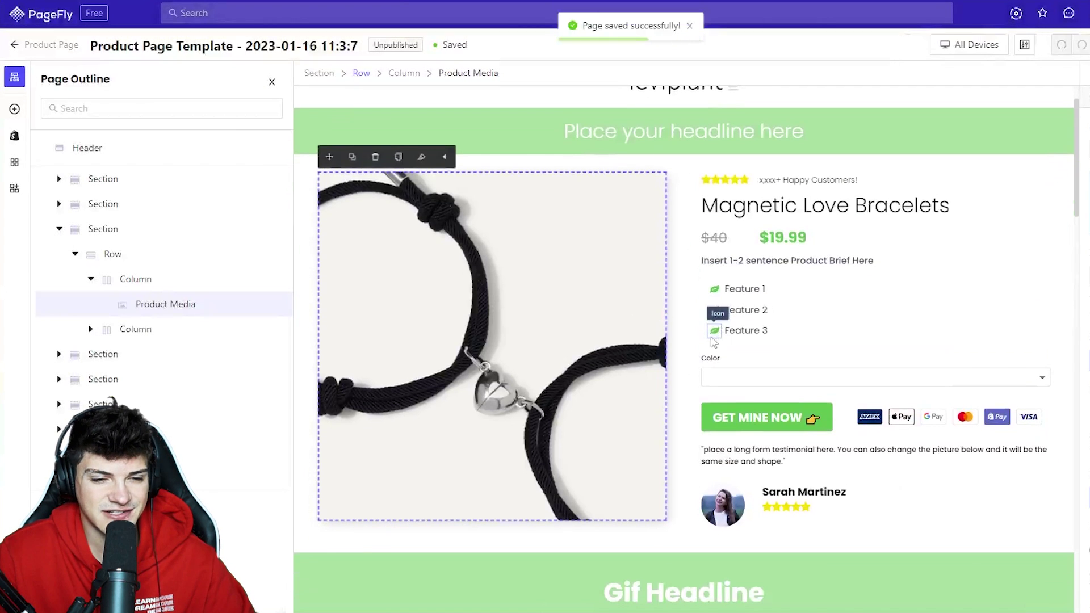
pyautogui.scroll(1, 704, 315)
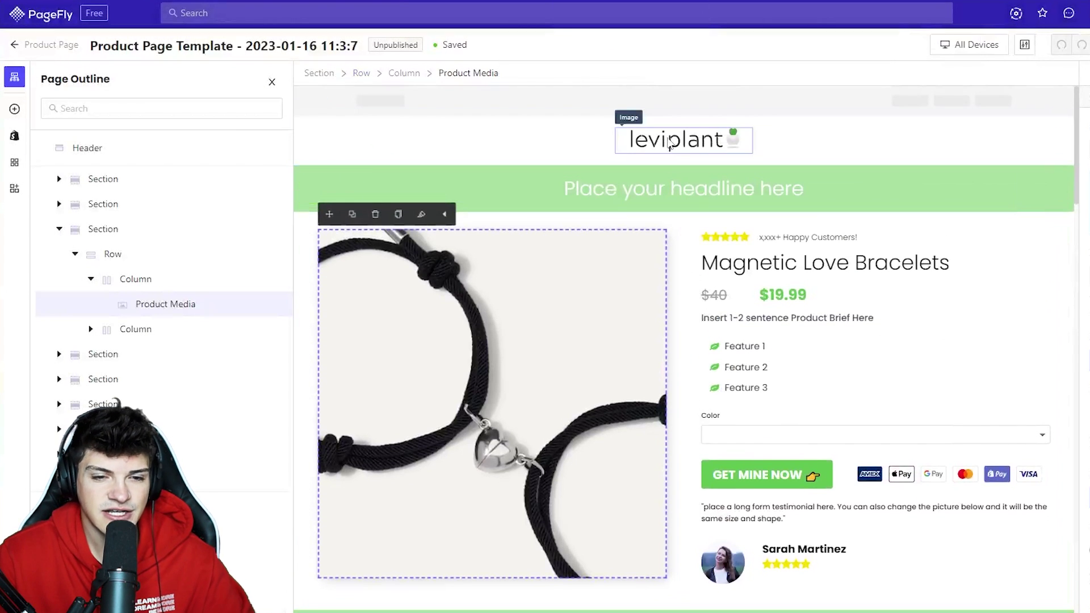
pyautogui.scroll(-2, 718, 275)
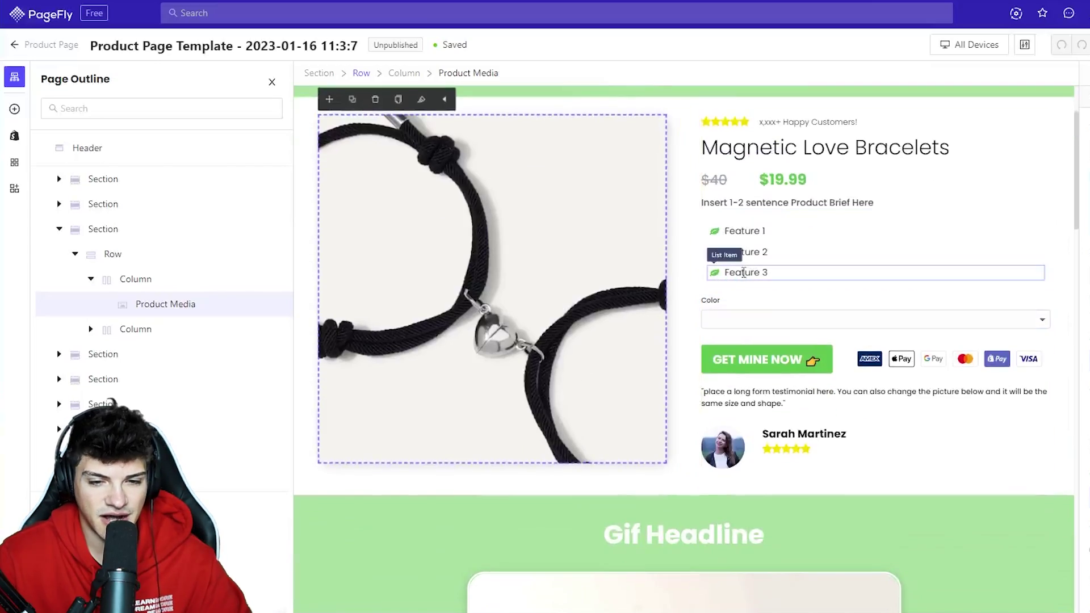
pyautogui.scroll(-15, 717, 277)
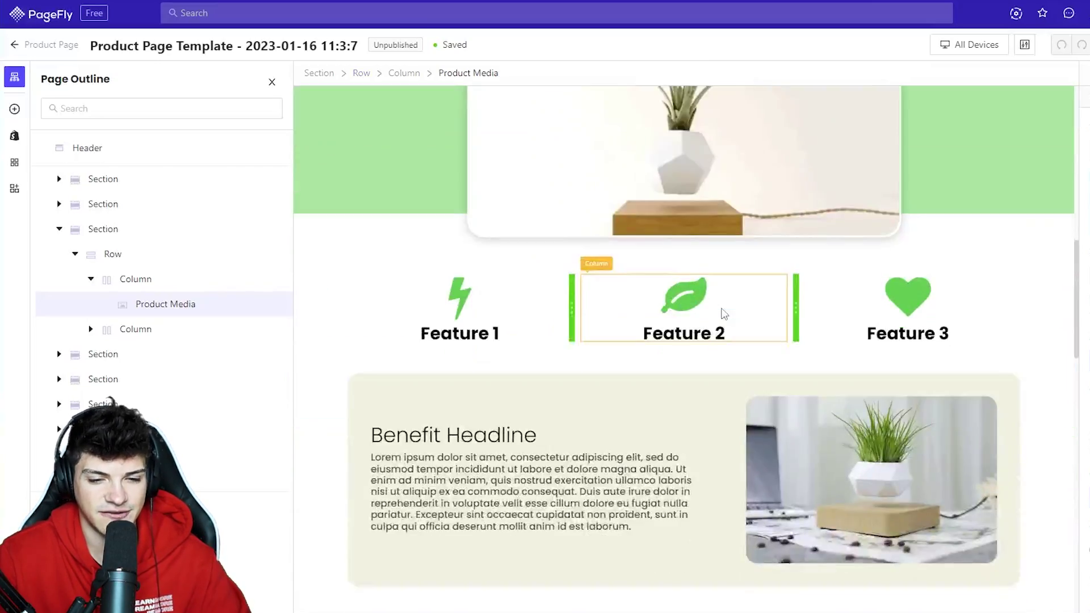
pyautogui.scroll(-15, 732, 318)
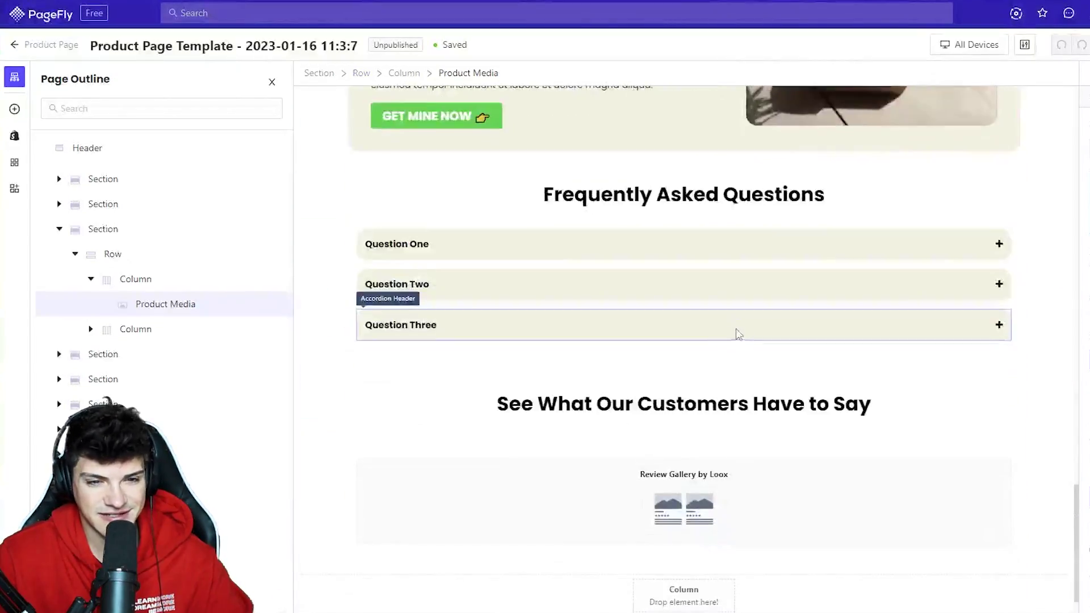
pyautogui.scroll(5, 741, 340)
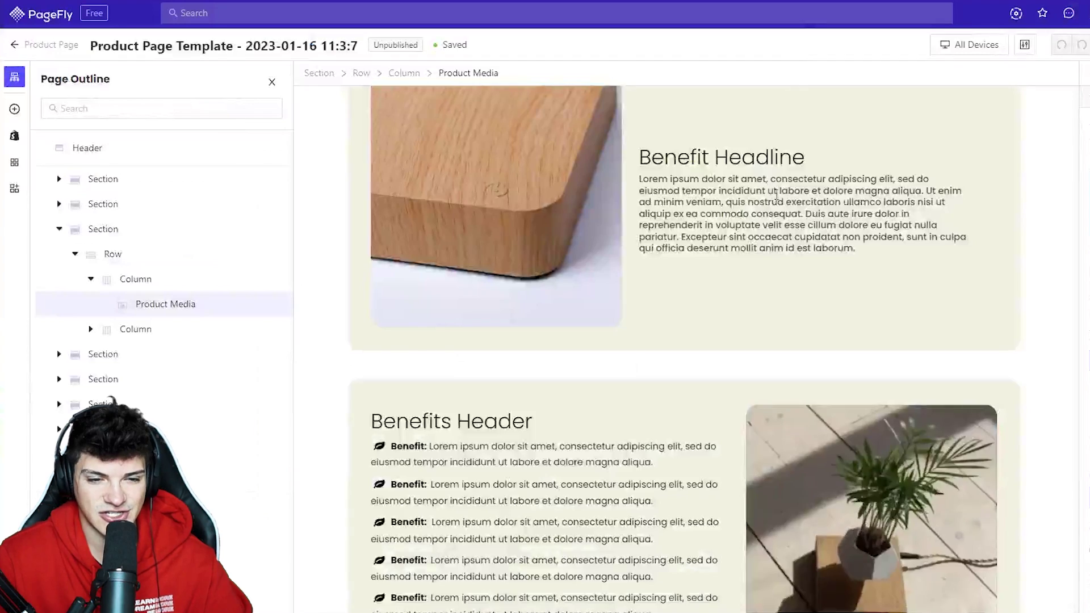
pyautogui.scroll(15, 776, 257)
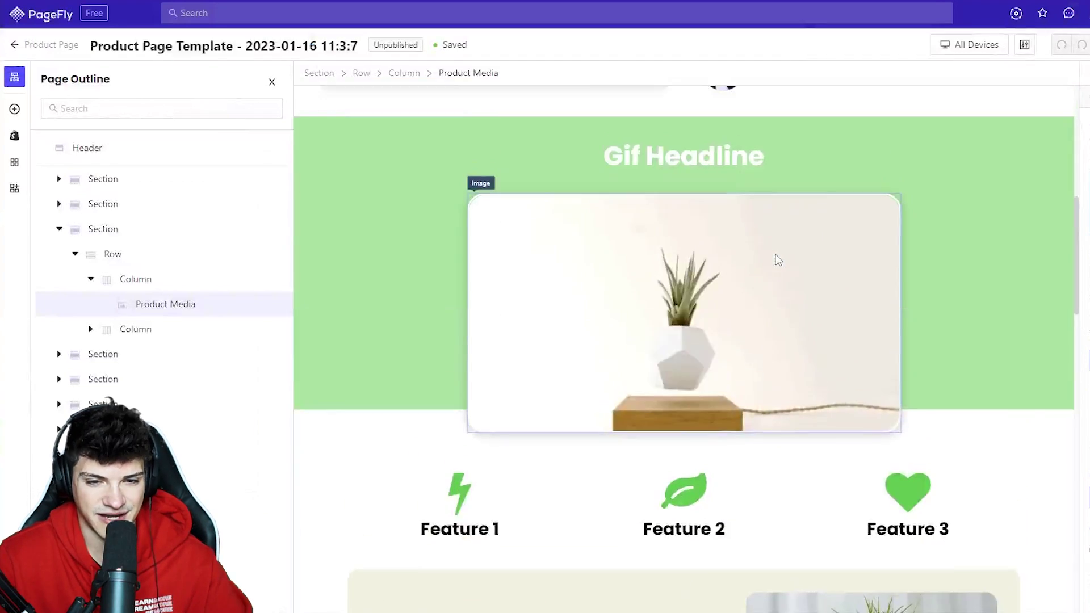
pyautogui.scroll(-2, 668, 308)
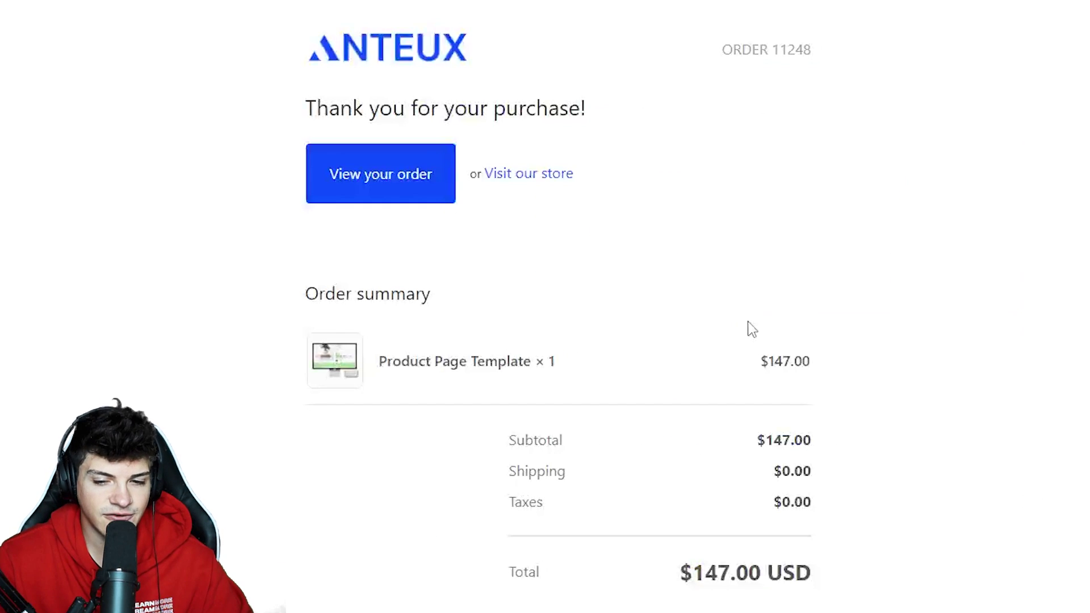
# In Gmail, examine the Anteux order confirmation for the Product Page Template, including the order summary and total
pyautogui.scroll(-2, 753, 328)
pyautogui.moveTo(693, 481); pyautogui.dragTo(821, 499)
pyautogui.scroll(2, 832, 467)
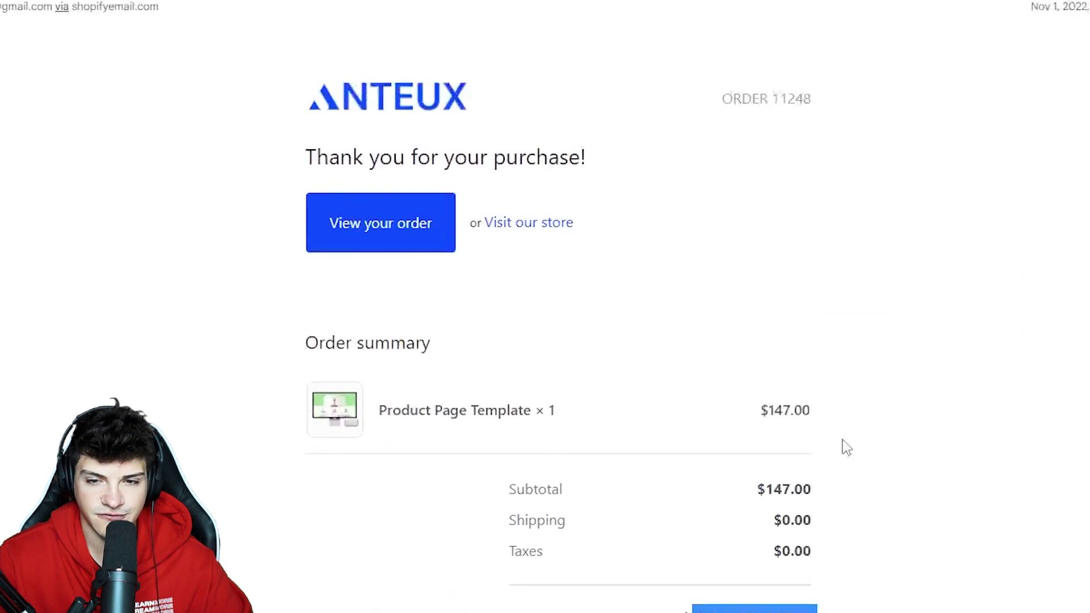
pyautogui.moveTo(1032, 48); pyautogui.dragTo(1087, 48)
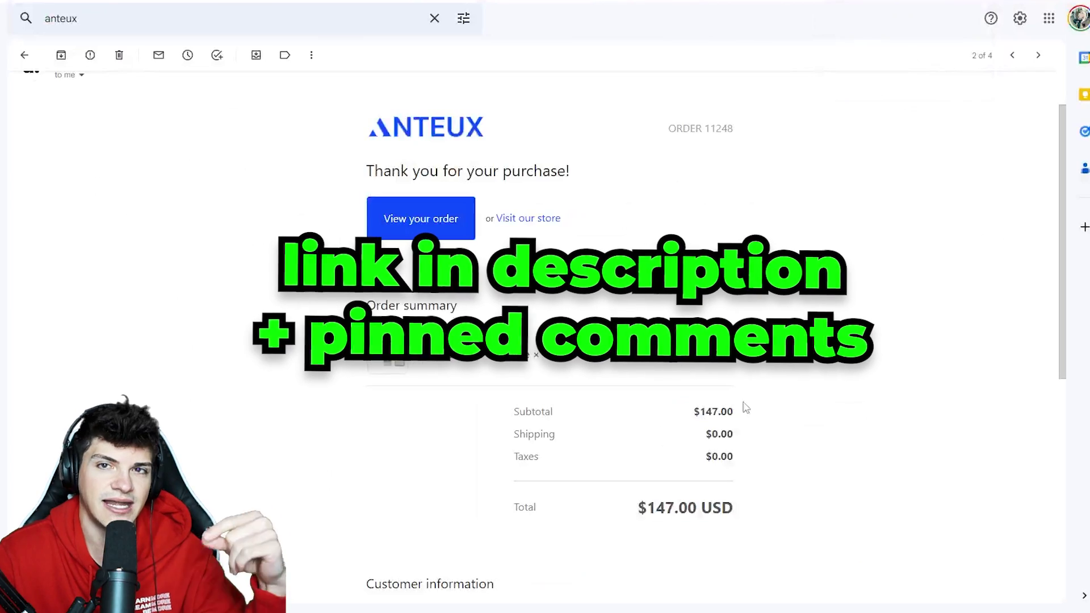
pyautogui.scroll(-2, 756, 405)
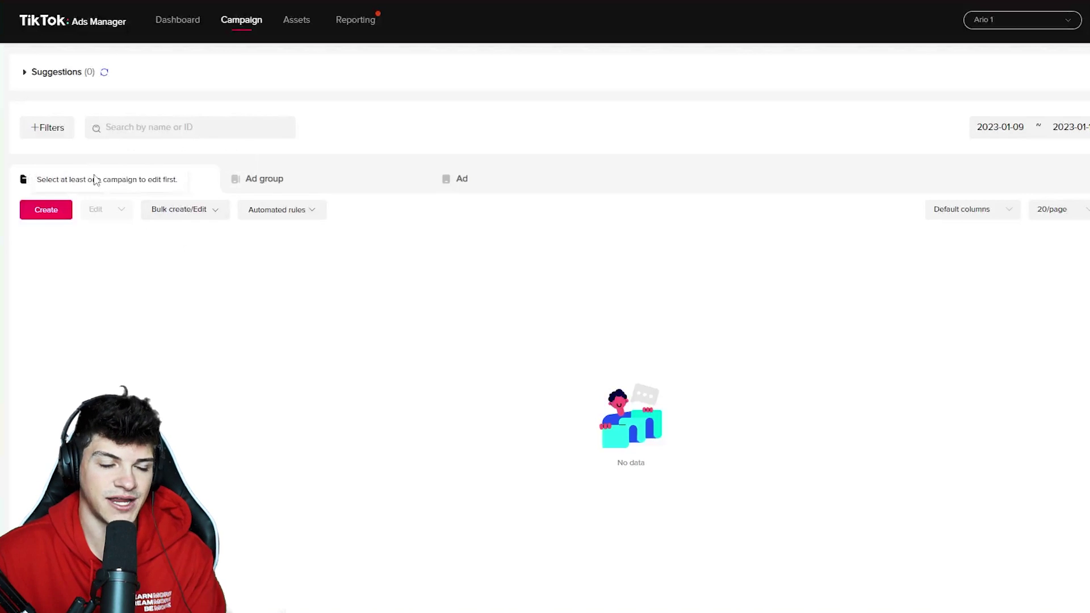
# In TikTok Ads Manager, create a campaign in Custom Mode with Website conversions as the advertising objective
pyautogui.click(46, 210)
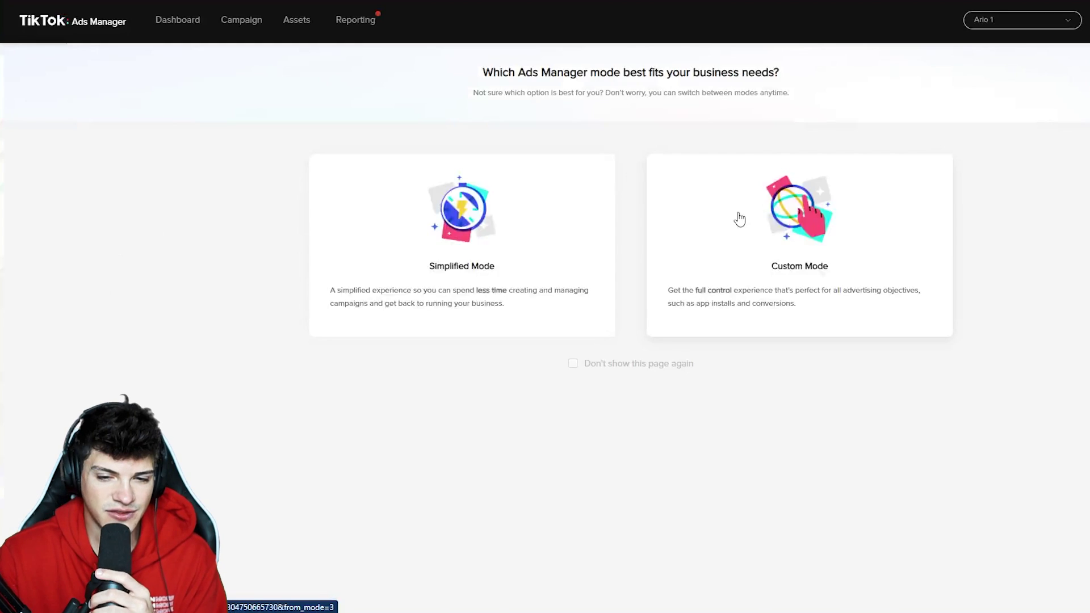
pyautogui.click(733, 324)
pyautogui.click(852, 316)
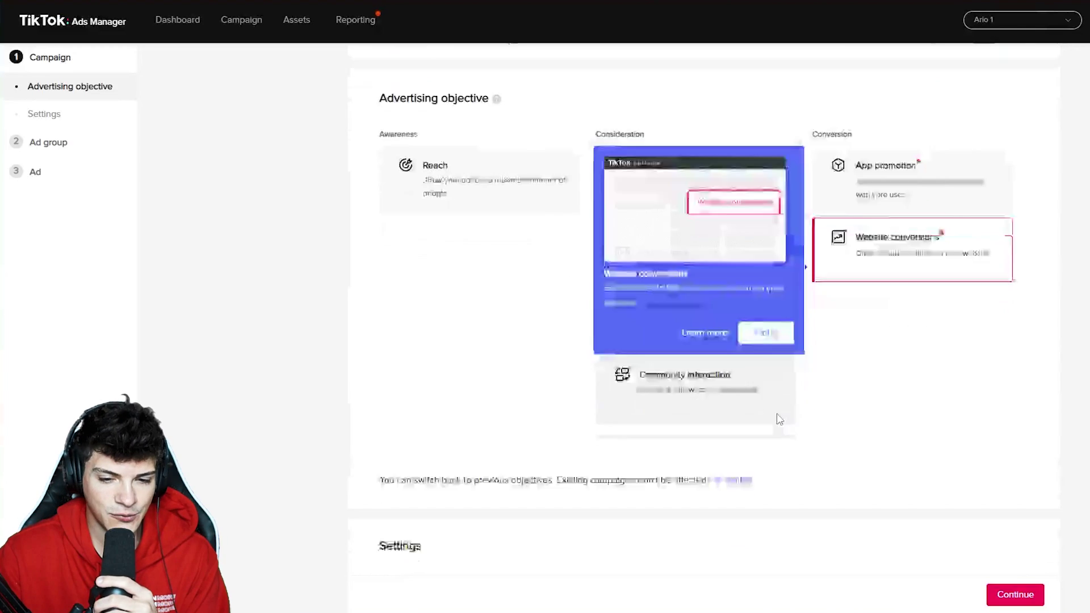
# Name the campaign "HandGripper | CBO Scale"
pyautogui.tripleClick(464, 295)
pyautogui.write('HandGripper | CBO')
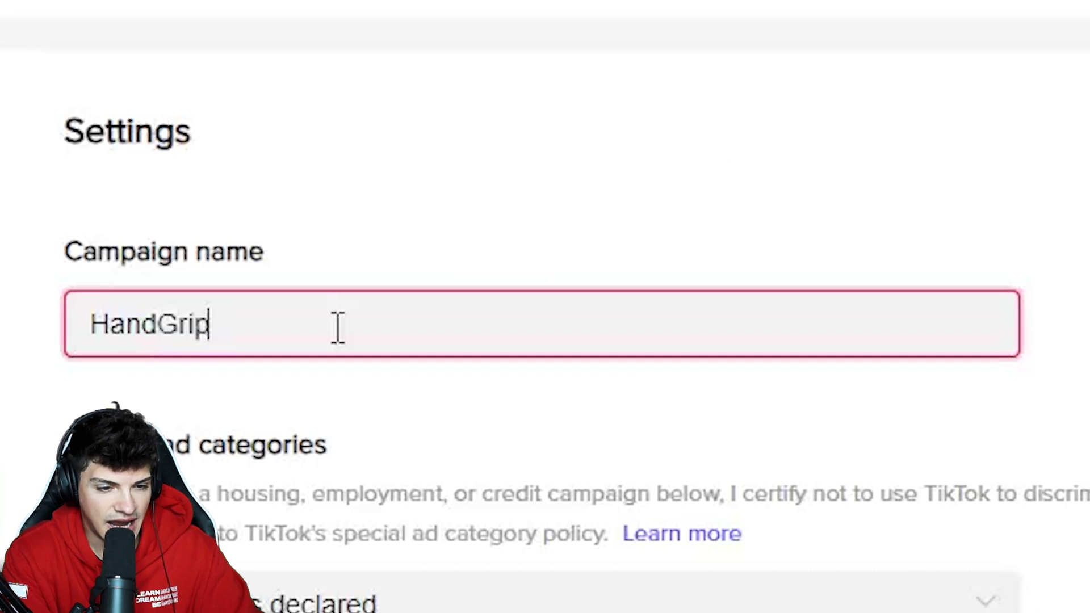
pyautogui.write(' Scale')
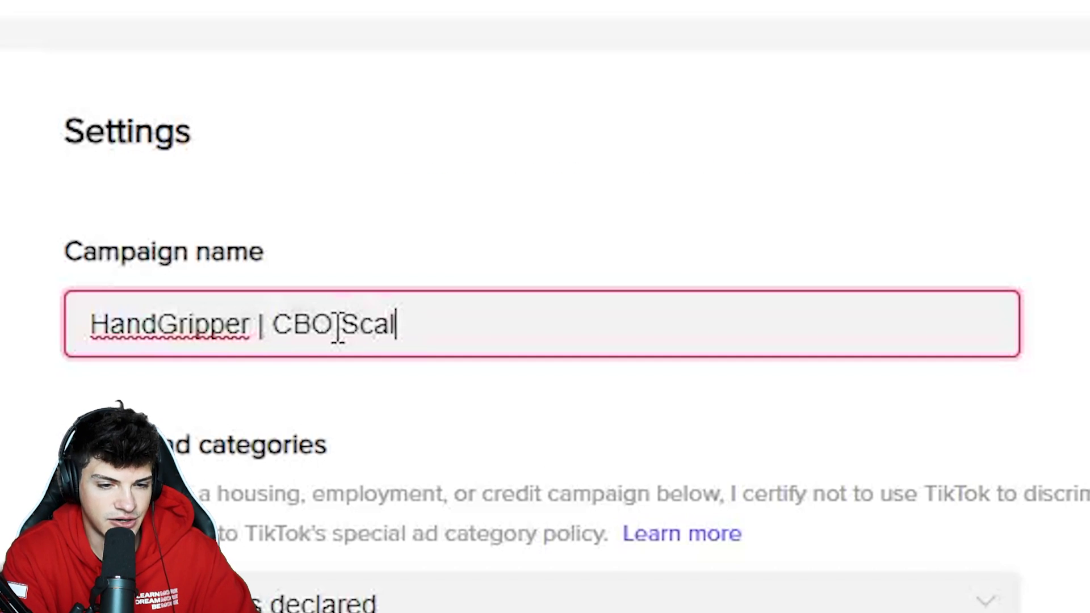
# Turn on Campaign budget optimization in the campaign settings
pyautogui.scroll(-5, 318, 363)
pyautogui.click(324, 365)
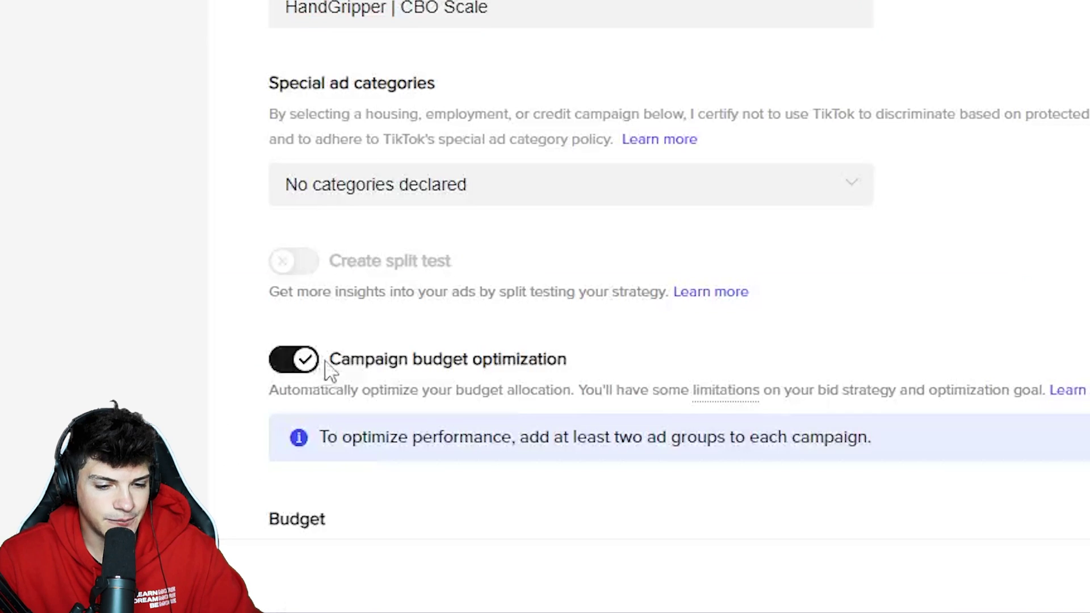
pyautogui.moveTo(330, 359); pyautogui.dragTo(566, 360)
# Set the campaign's daily budget to 1000 USD
pyautogui.scroll(-2, 430, 352)
pyautogui.moveTo(346, 400); pyautogui.dragTo(259, 402)
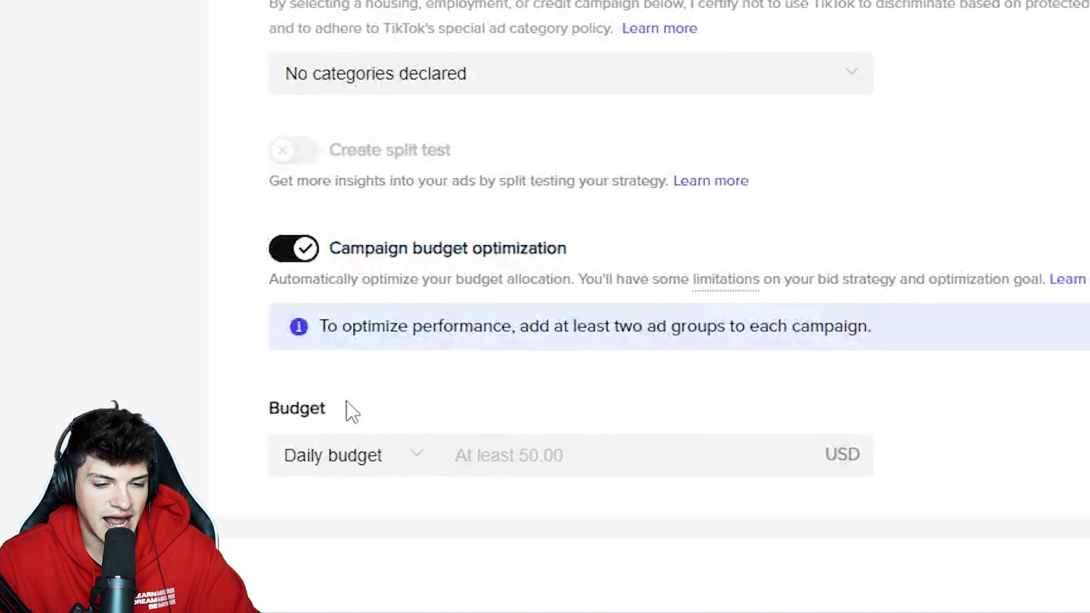
pyautogui.click(302, 408)
pyautogui.click(569, 464)
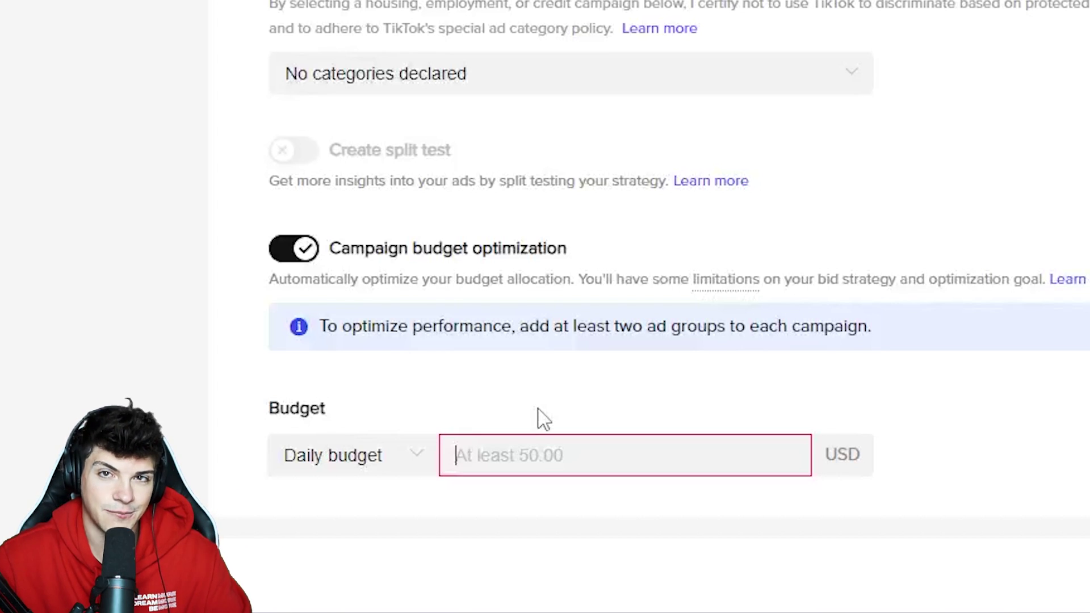
pyautogui.write('1000')
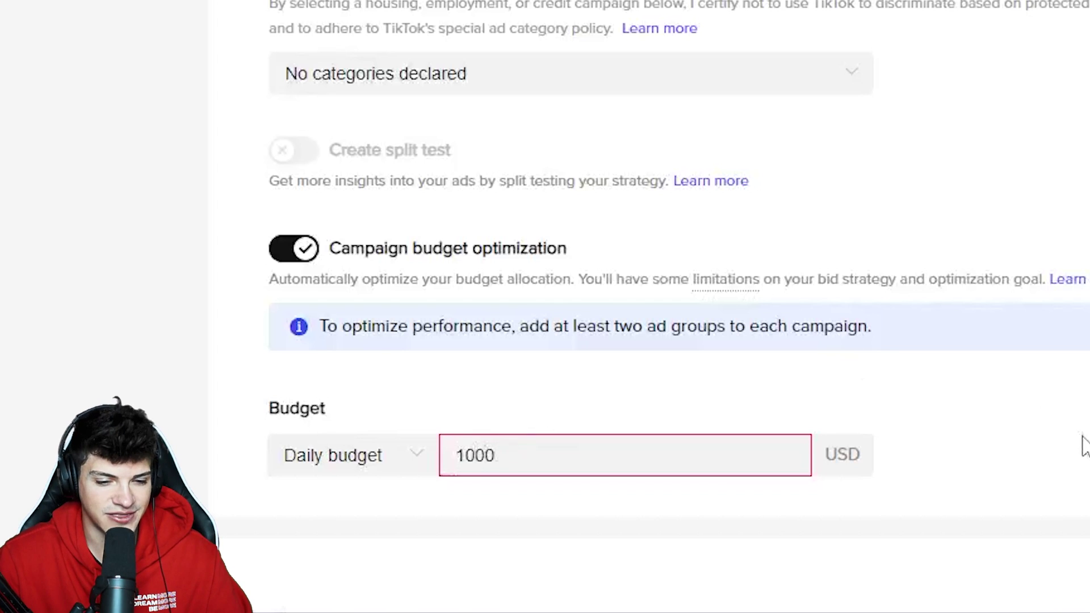
pyautogui.click(1084, 445)
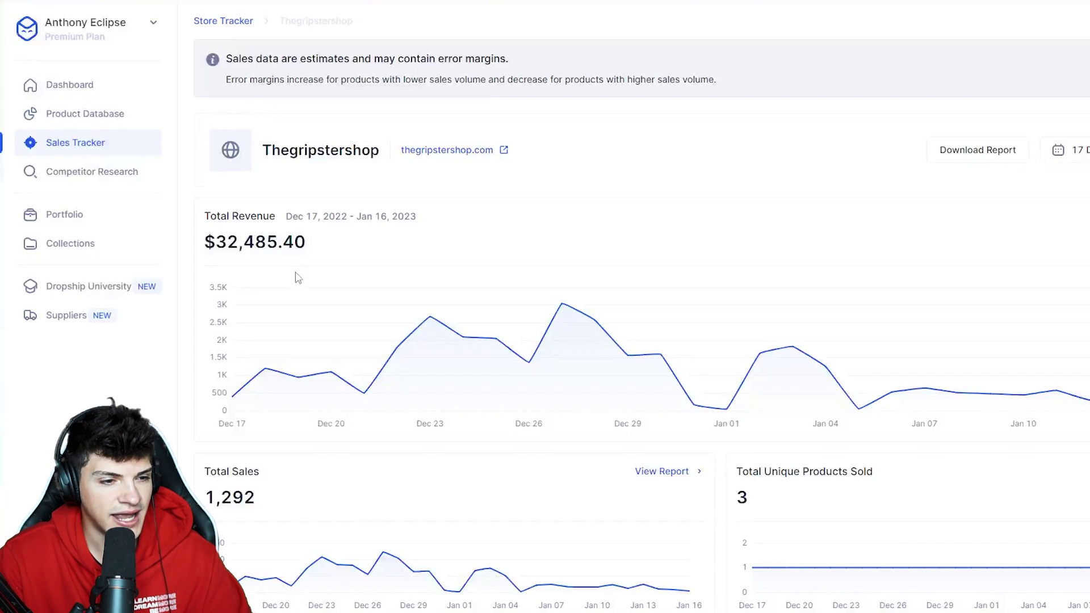
# In the Sales Tracker, examine the total revenue of the Thegripstershop and Turbogrip stores and Turbogrip's product sales
pyautogui.moveTo(319, 250); pyautogui.dragTo(195, 211)
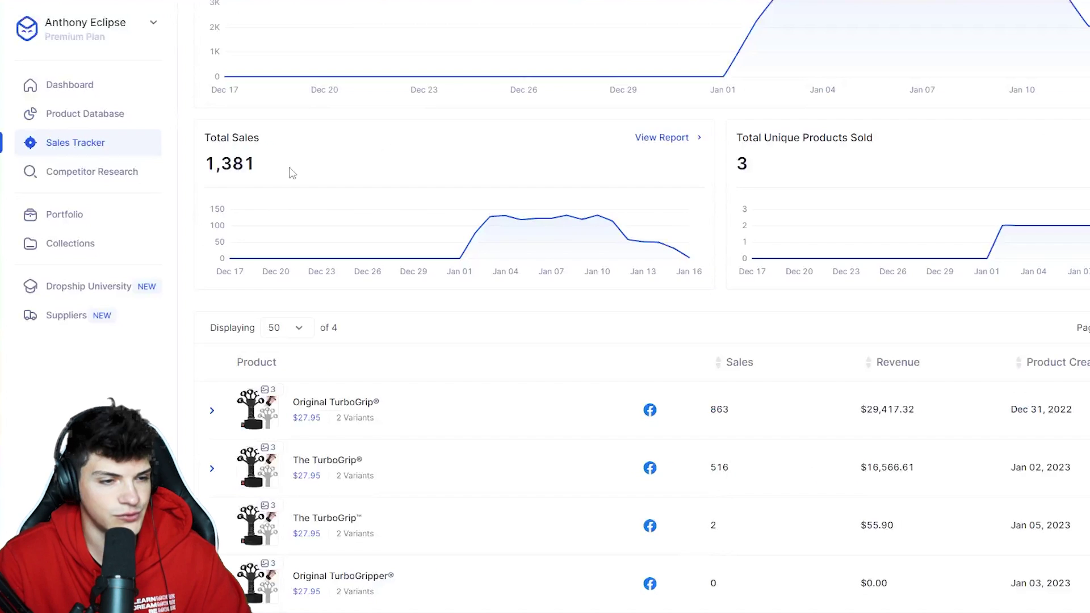
pyautogui.scroll(5, 290, 163)
pyautogui.moveTo(328, 243); pyautogui.dragTo(210, 243)
pyautogui.click(307, 246)
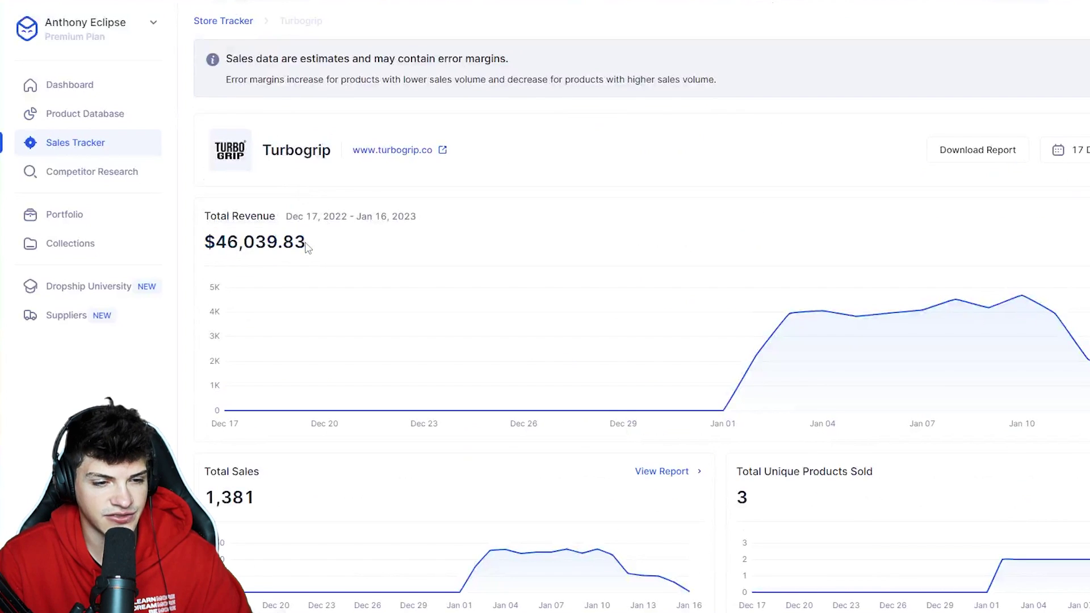
# Back in TikTok Ads Manager, name the ad group "Open 1"
pyautogui.write('en 1')
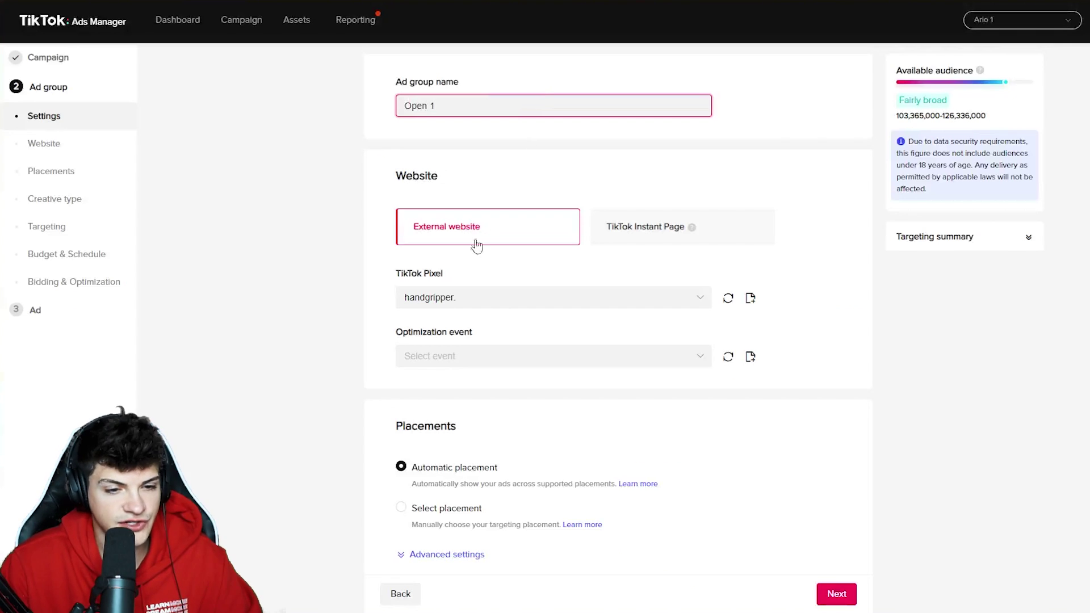
# With the handgripper pixel, set the ad group's optimization event to Complete Payment
pyautogui.click(471, 297)
pyautogui.click(462, 297)
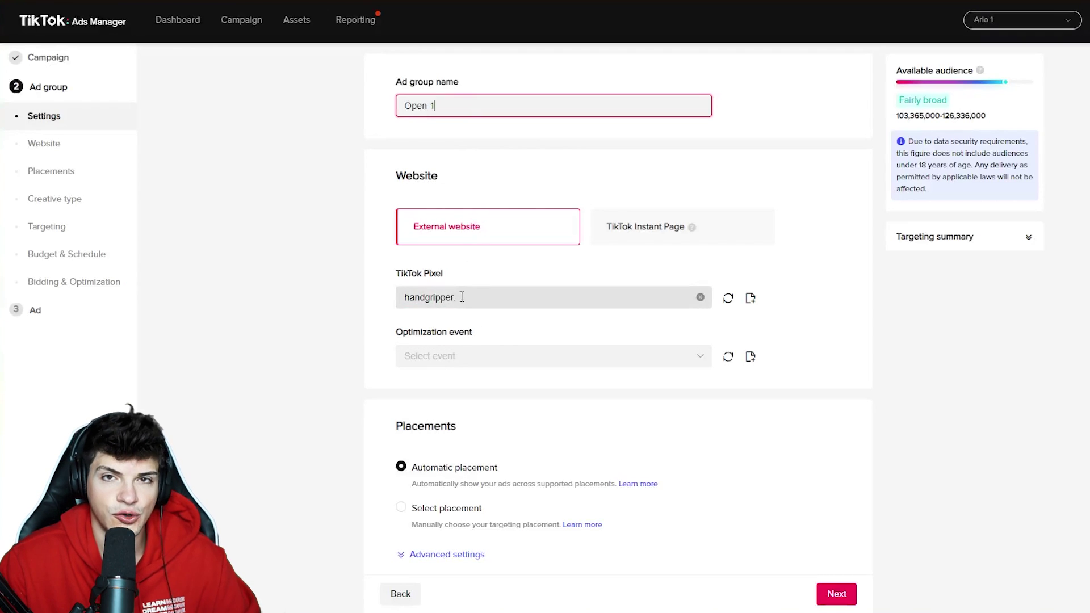
pyautogui.click(462, 354)
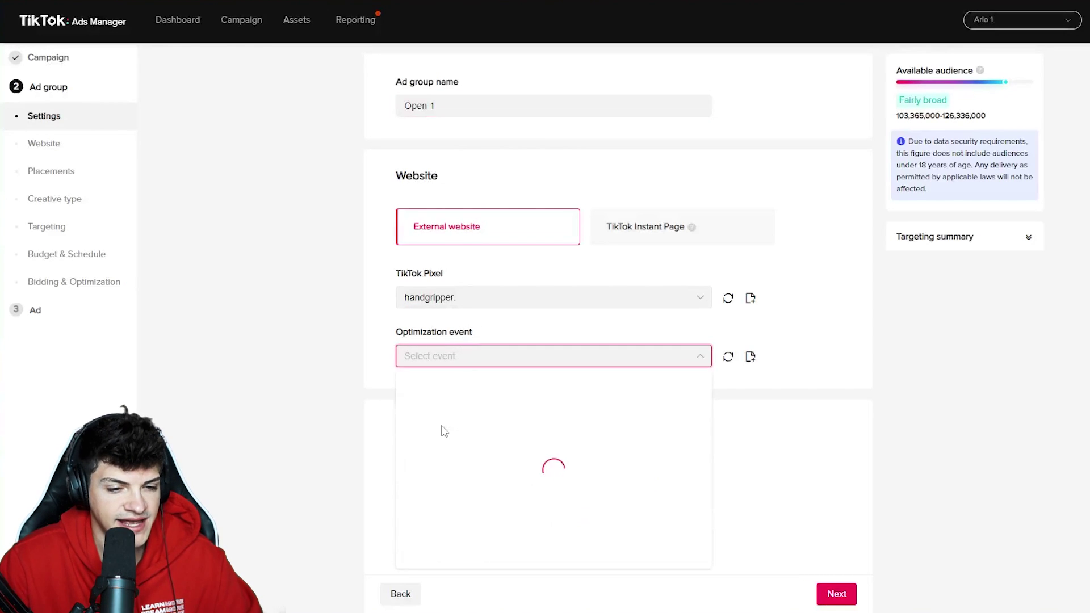
pyautogui.click(462, 400)
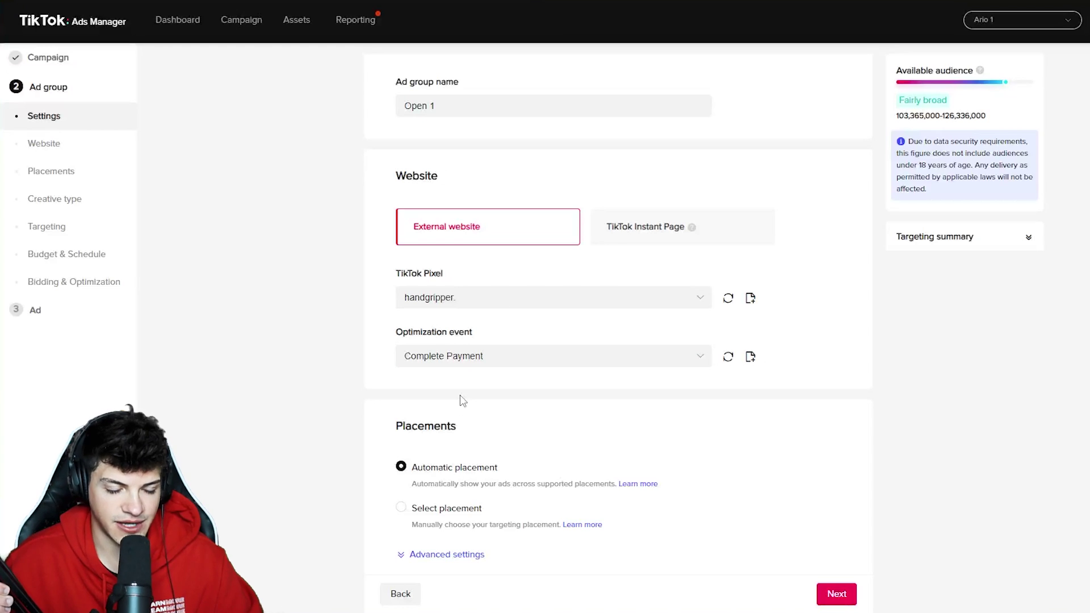
# Switch to manually selected placements with only TikTok, and turn on Automated creative optimization
pyautogui.scroll(-2, 334, 341)
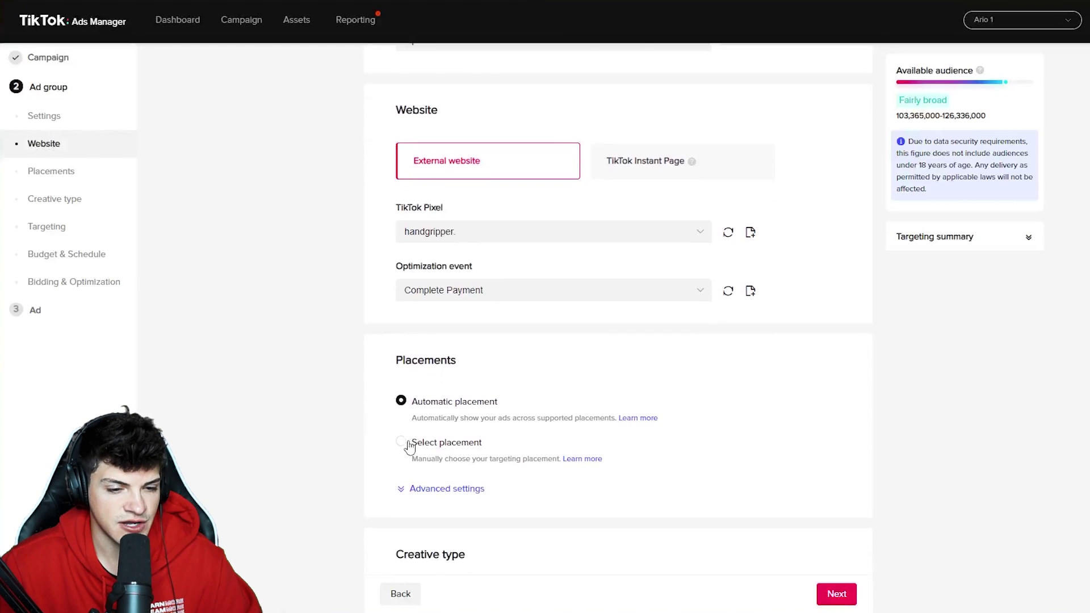
pyautogui.click(402, 443)
pyautogui.scroll(-4, 409, 369)
pyautogui.scroll(-7, 358, 353)
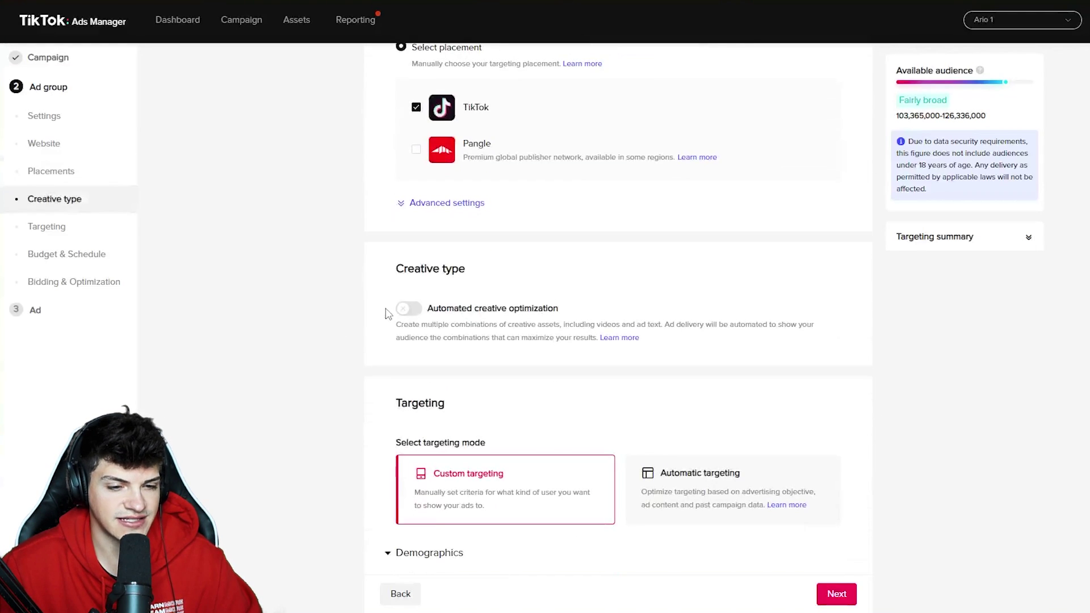
pyautogui.click(409, 311)
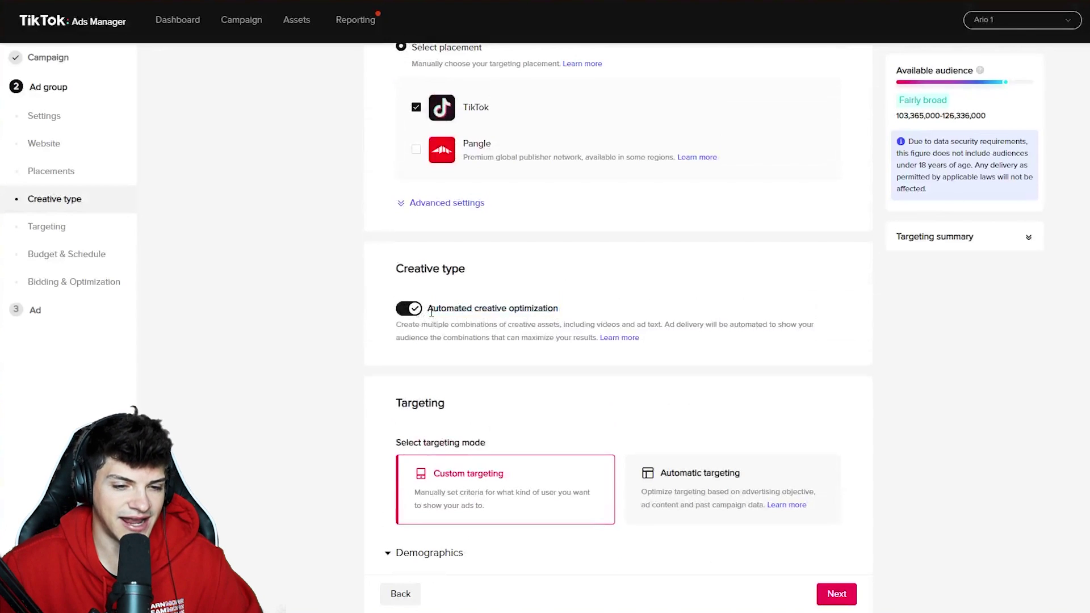
pyautogui.moveTo(434, 311); pyautogui.dragTo(552, 327)
pyautogui.click(545, 305)
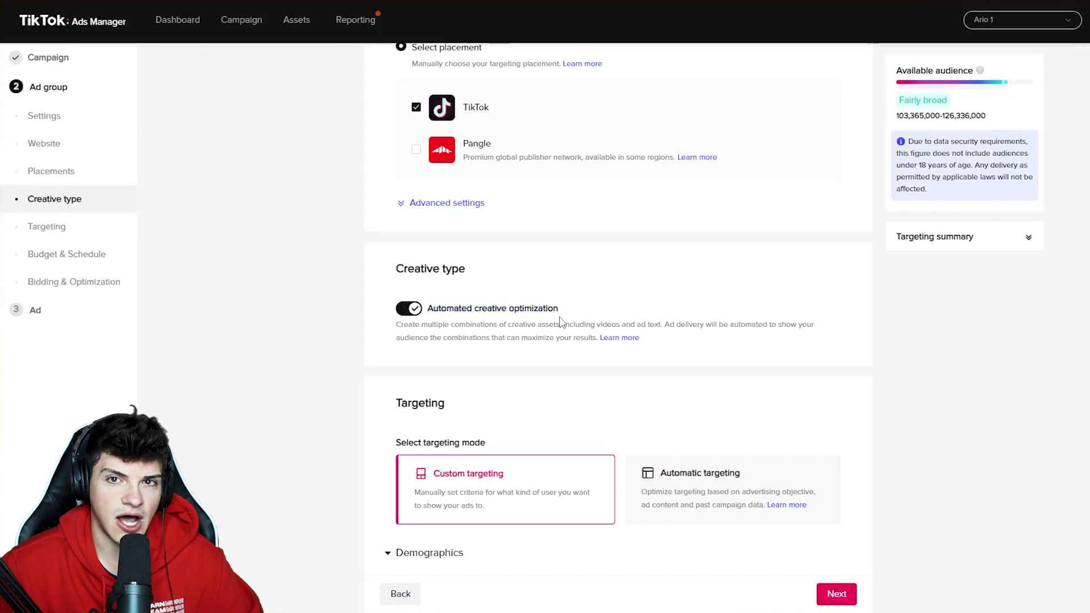
# Limit the ad group's age targeting to 18-24, 25-34, 35-44, 45-54 and 55+
pyautogui.scroll(-5, 561, 322)
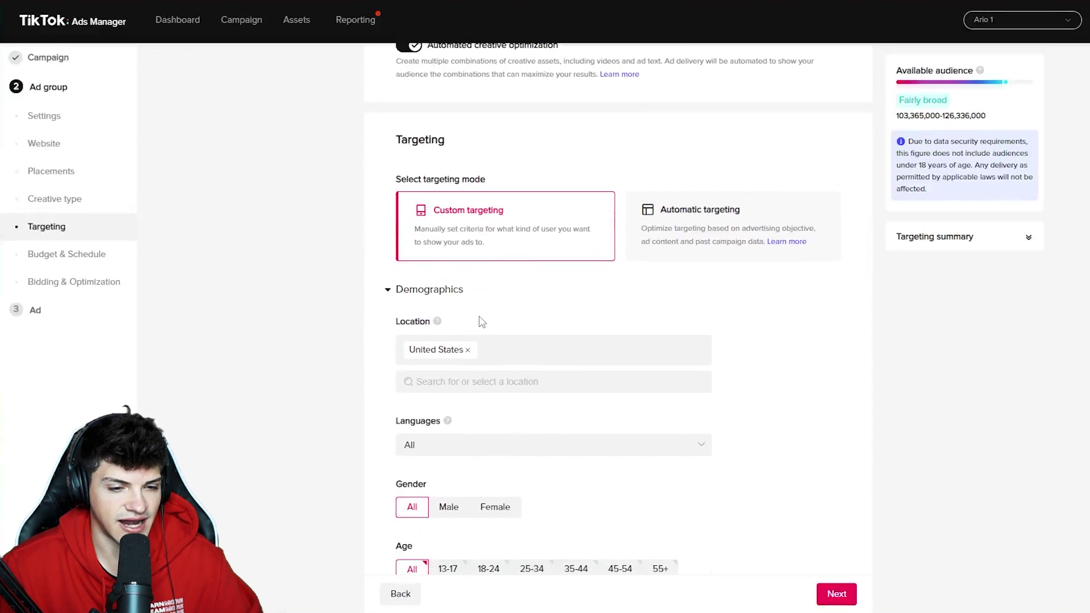
pyautogui.scroll(-4, 432, 352)
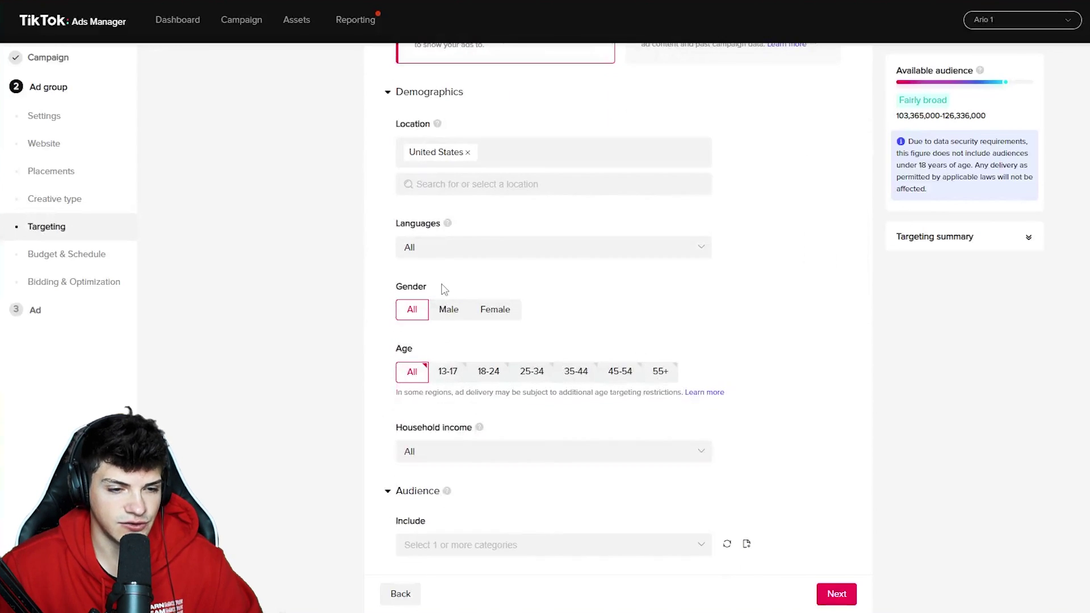
pyautogui.doubleClick(410, 288)
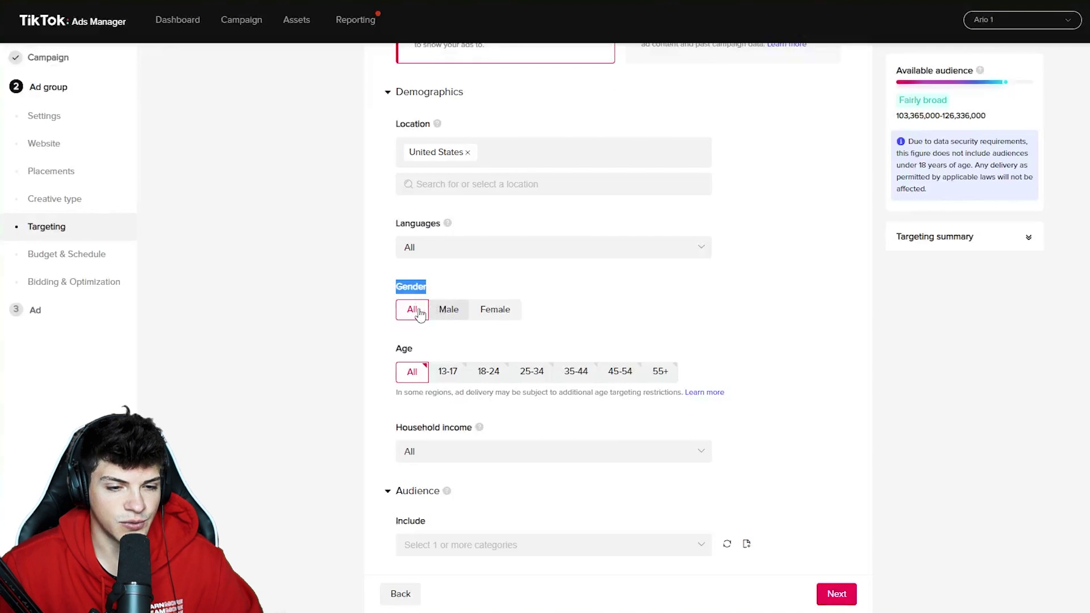
pyautogui.click(488, 376)
pyautogui.click(532, 376)
pyautogui.click(577, 378)
pyautogui.click(628, 379)
# Schedule the ad group to run continuously from 2023-01-17 at 00:00
pyautogui.scroll(-9, 653, 314)
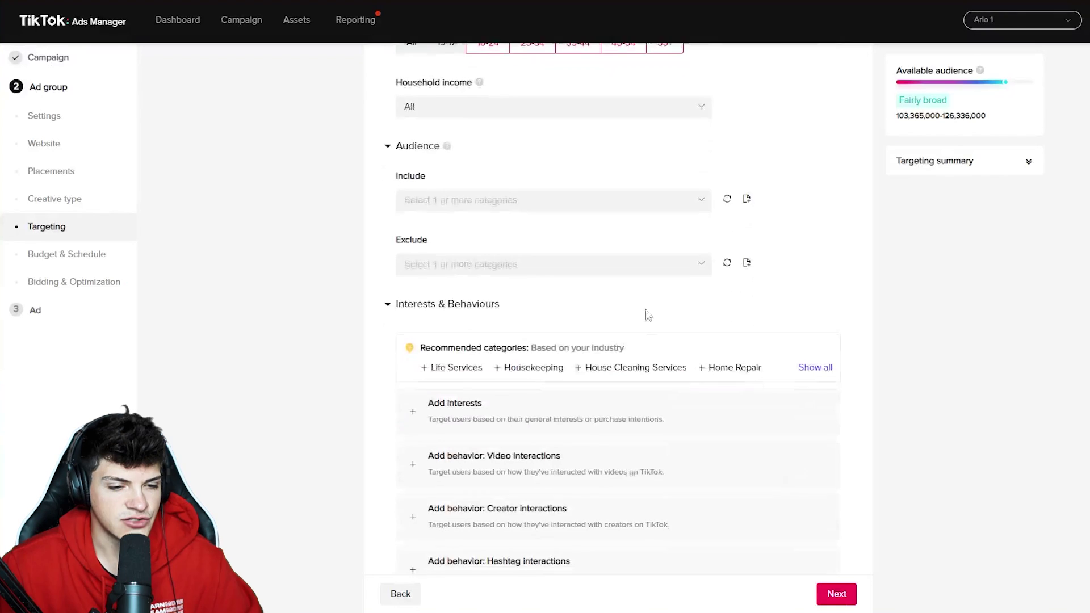
pyautogui.scroll(-8, 481, 244)
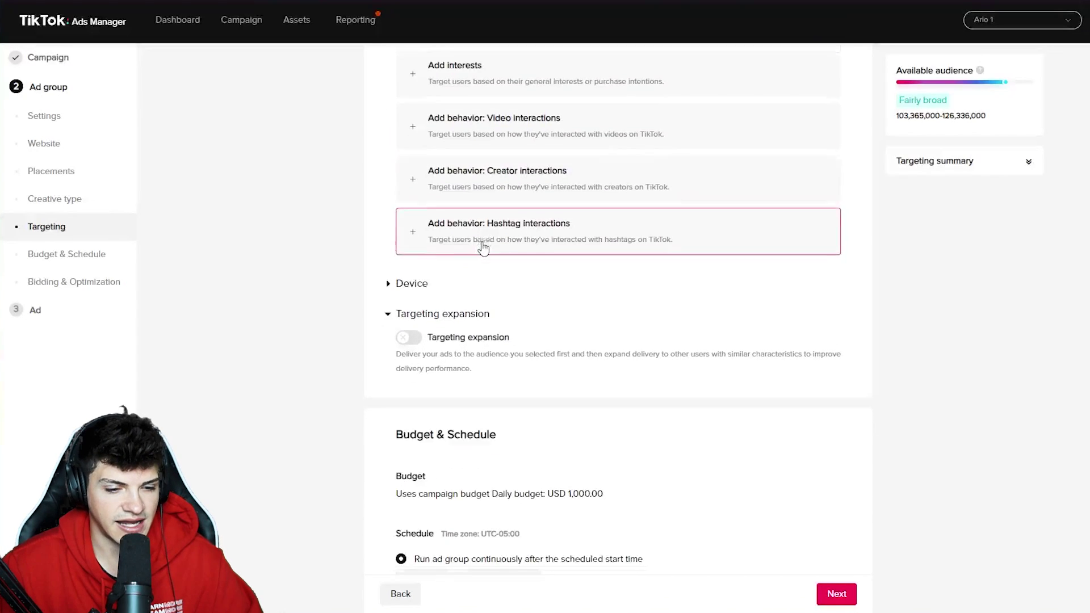
pyautogui.scroll(-1, 483, 245)
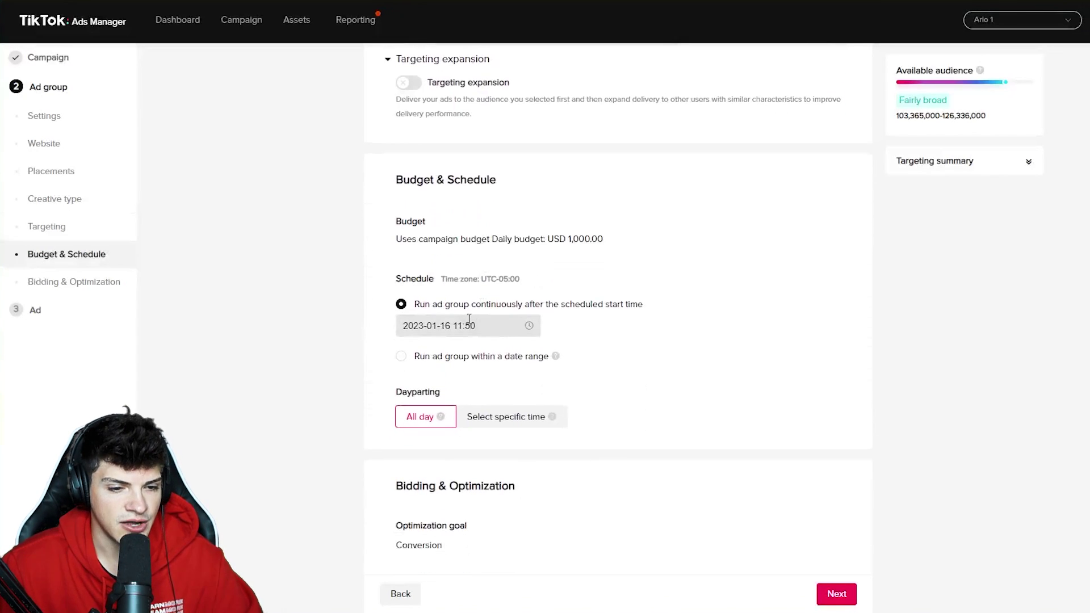
pyautogui.click(468, 319)
pyautogui.click(466, 495)
pyautogui.click(550, 353)
pyautogui.write('00:00')
pyautogui.press('Return')
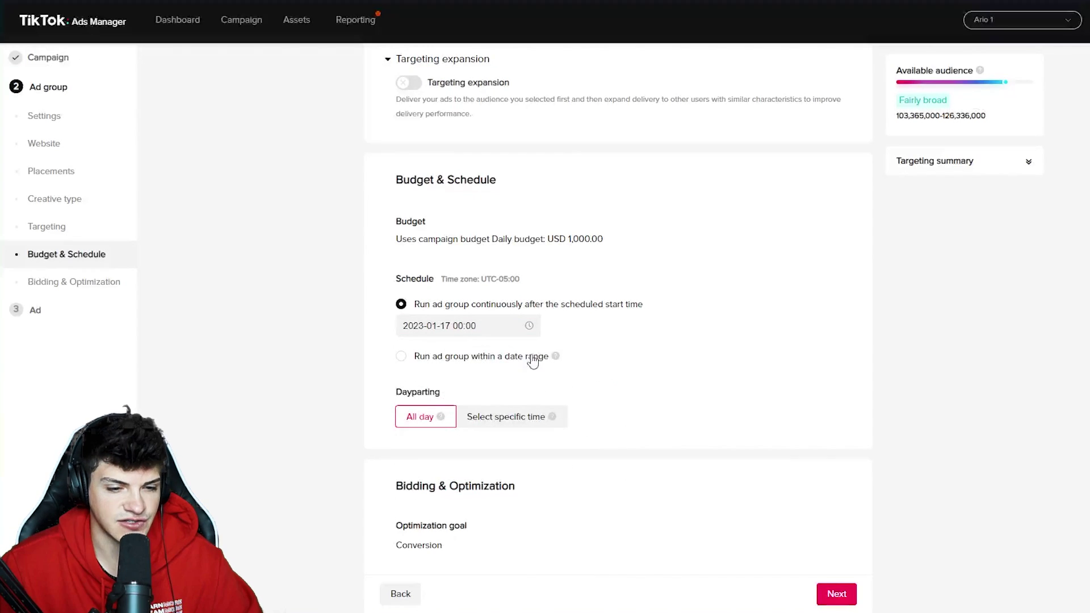
# Try a specific-time dayparting schedule of 08:00 to 24:00 on every day, and return dayparting to All day
pyautogui.scroll(-1, 542, 361)
pyautogui.doubleClick(413, 327)
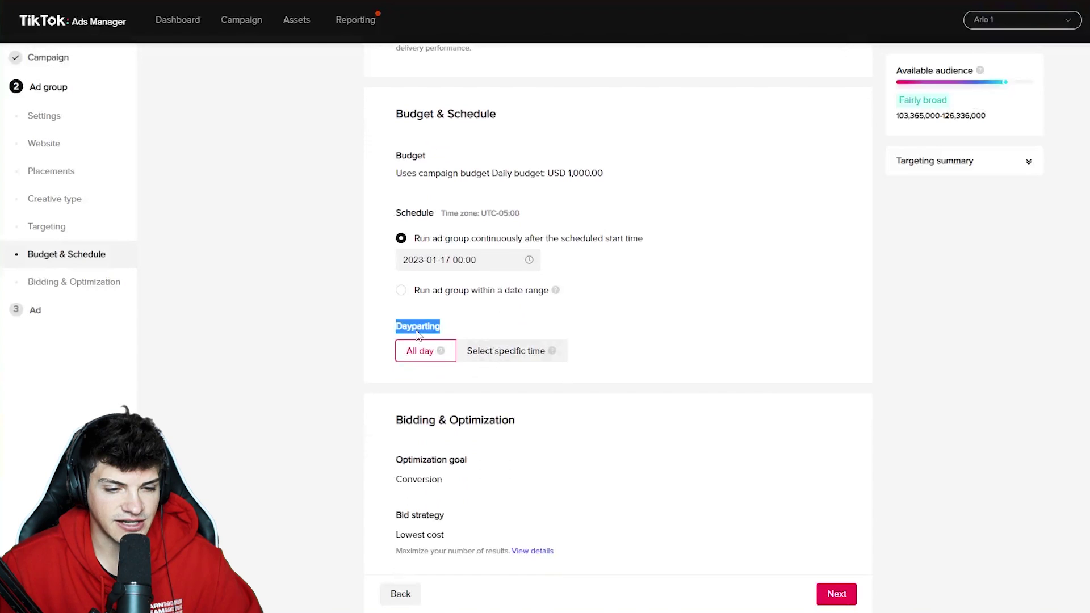
pyautogui.click(417, 332)
pyautogui.click(514, 352)
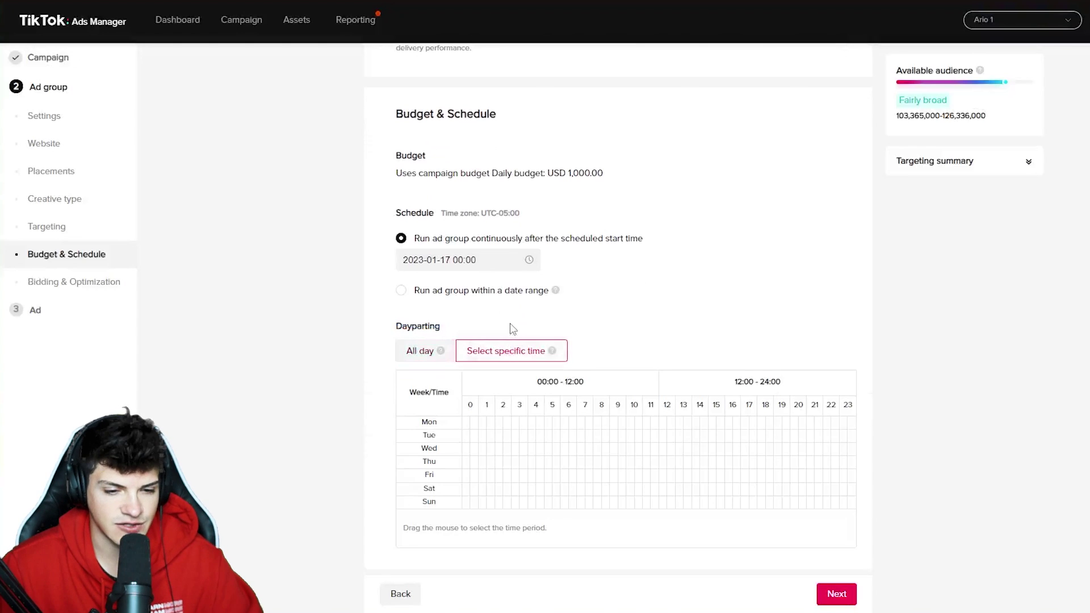
pyautogui.scroll(-1, 574, 369)
pyautogui.moveTo(600, 362); pyautogui.dragTo(852, 438)
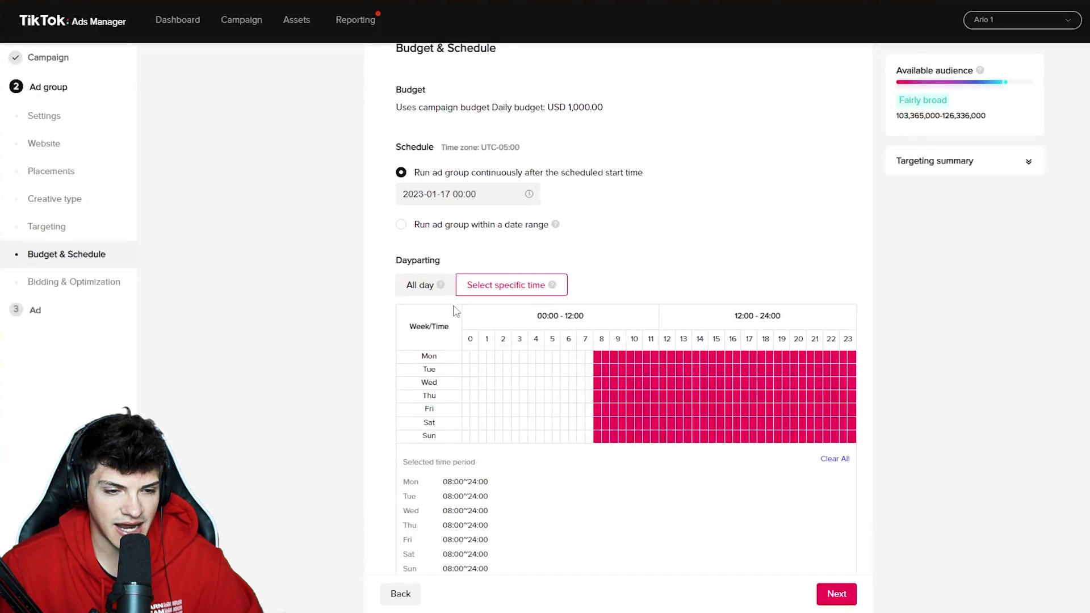
pyautogui.click(418, 284)
pyautogui.doubleClick(413, 286)
pyautogui.click(415, 284)
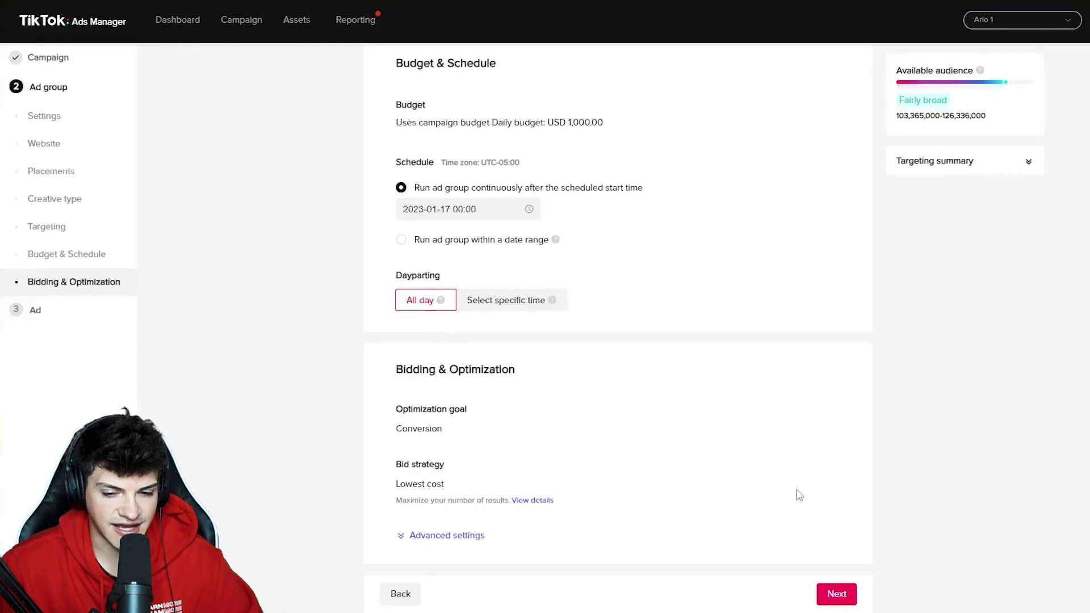
# Continue to the ad level and upload the five videos Grip 1 to Grip 5 from the Ads folder
pyautogui.click(840, 594)
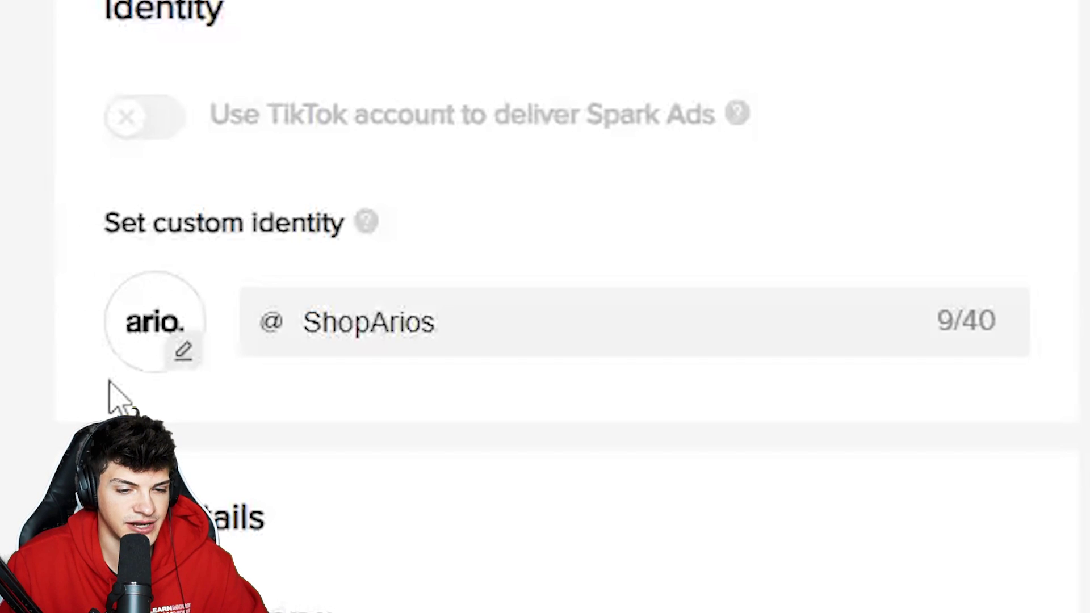
pyautogui.doubleClick(186, 512)
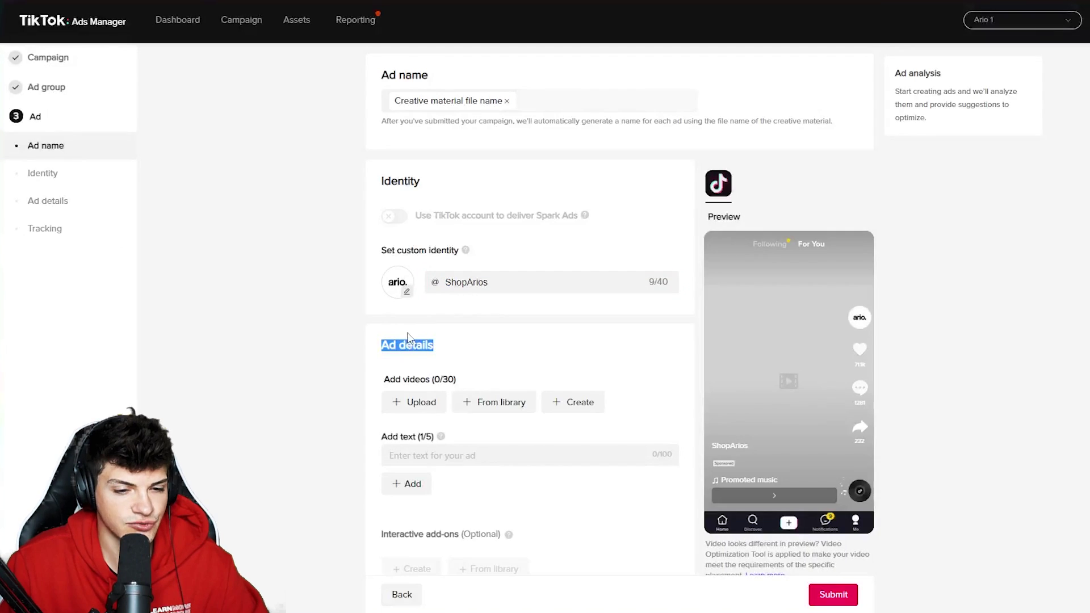
pyautogui.scroll(-3, 408, 337)
pyautogui.scroll(1, 403, 326)
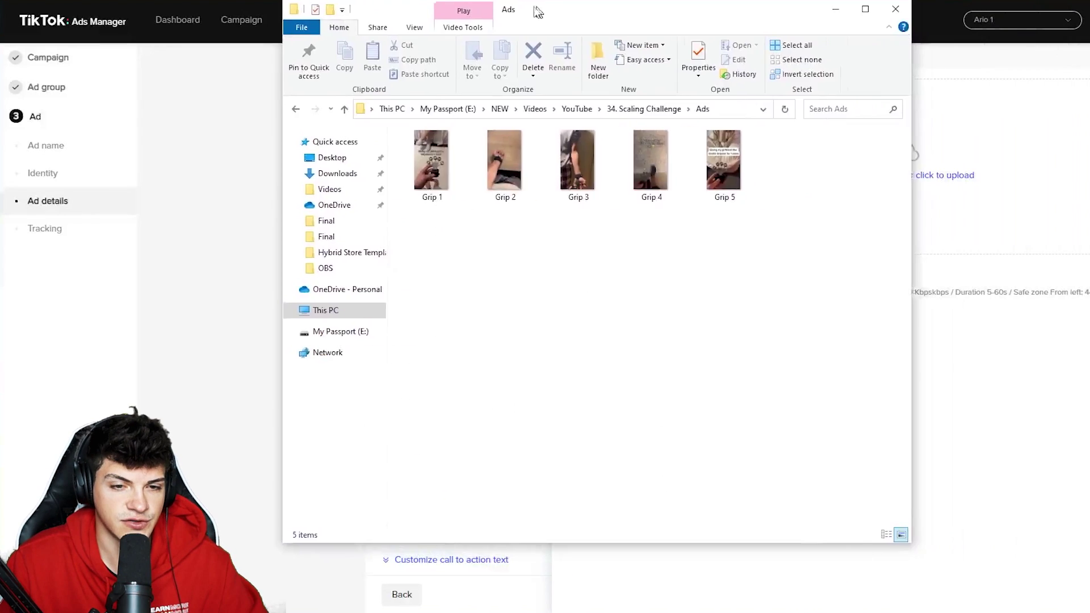
pyautogui.moveTo(535, 10); pyautogui.dragTo(397, 12)
pyautogui.hotkey('ctrl', 'a')
pyautogui.moveTo(333, 166); pyautogui.dragTo(829, 178)
pyautogui.hotkey('ctrl', 'a')
pyautogui.moveTo(340, 192); pyautogui.dragTo(894, 186)
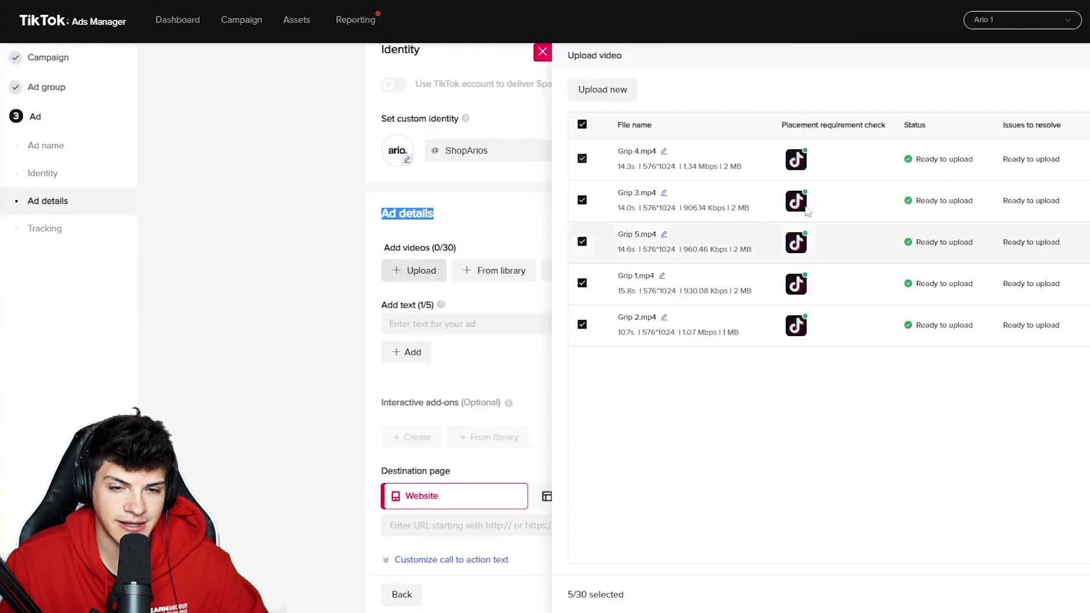
pyautogui.click(1051, 594)
# Add four more ad text fields so the ad has five text variations
pyautogui.click(423, 491)
pyautogui.click(423, 492)
pyautogui.click(423, 492)
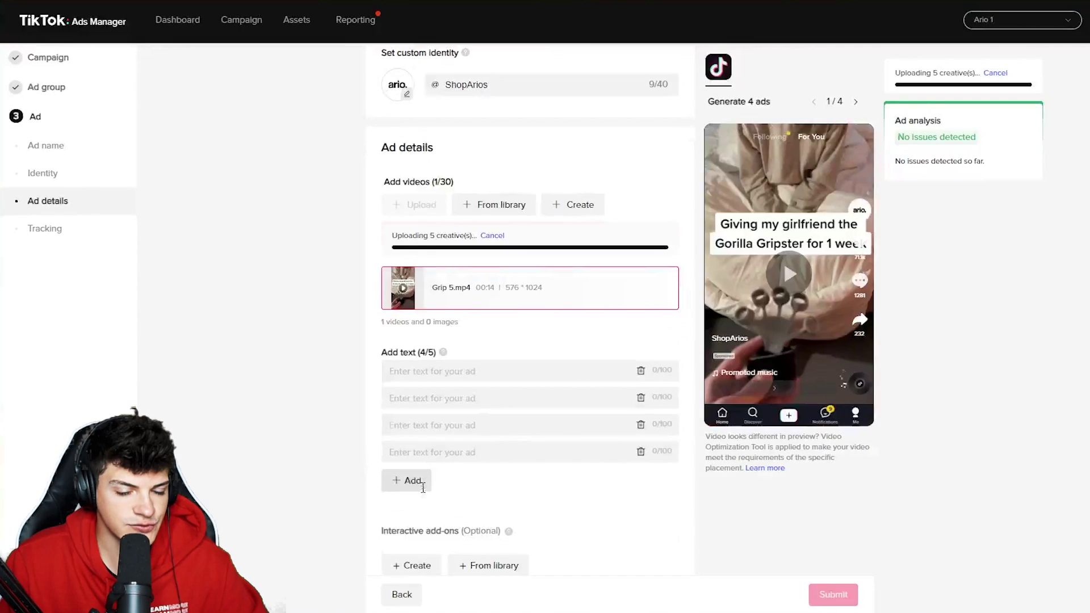
pyautogui.scroll(-3, 370, 446)
pyautogui.click(417, 485)
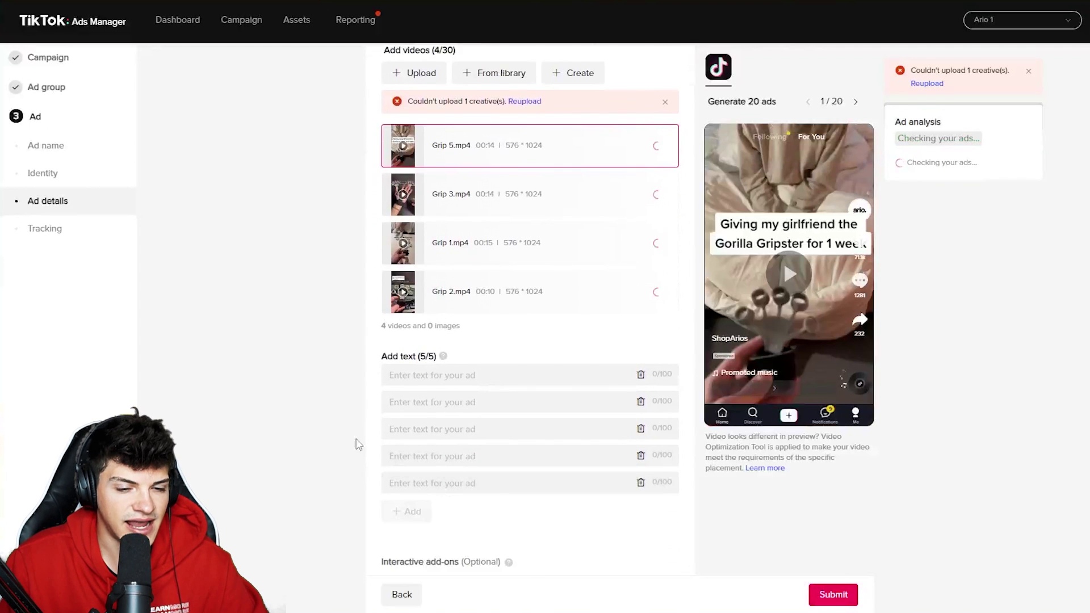
# Review each of the five ad texts entered for the videos
pyautogui.moveTo(425, 142)
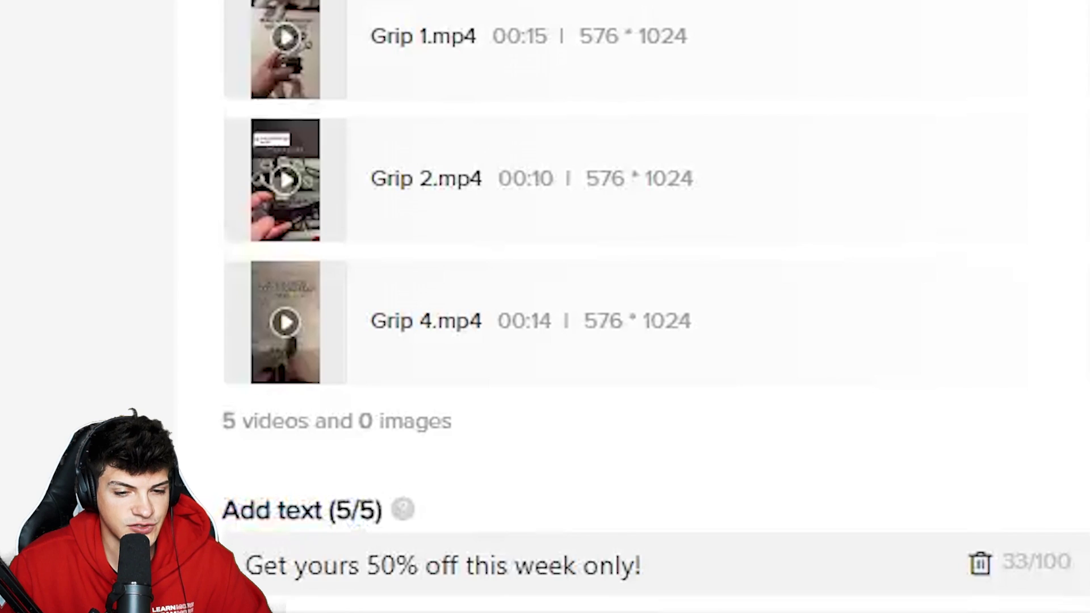
pyautogui.scroll(-5, 438, 227)
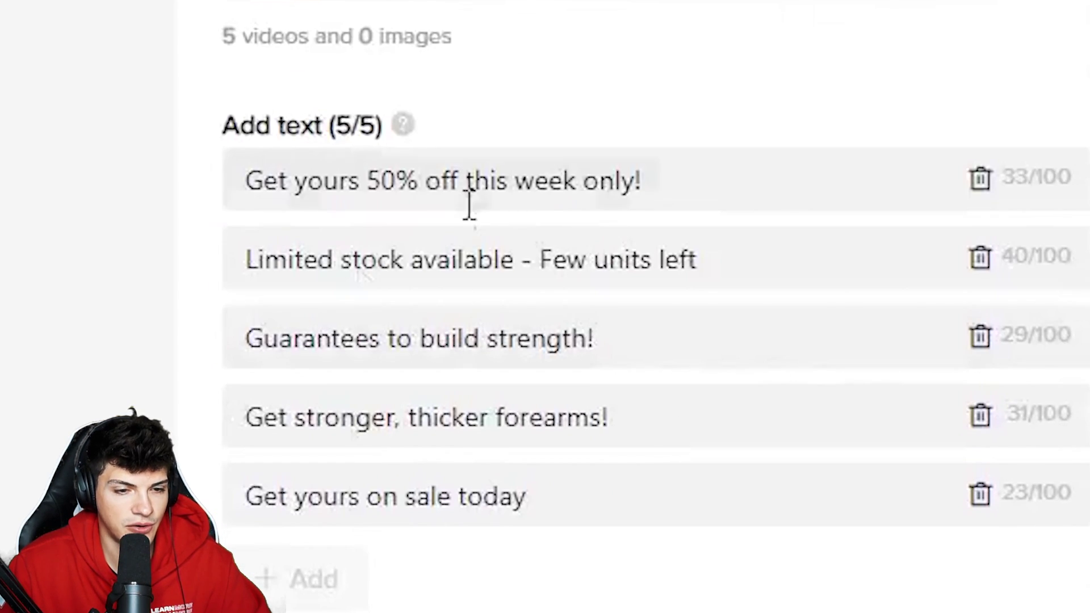
pyautogui.click(801, 179)
pyautogui.hotkey('ctrl', 'a')
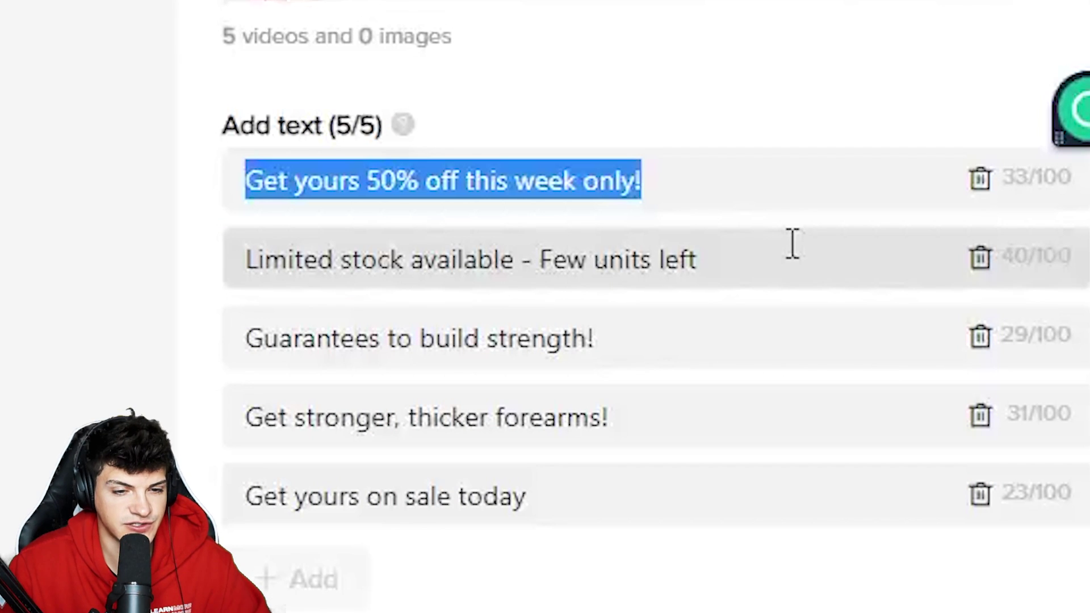
pyautogui.click(793, 244)
pyautogui.hotkey('ctrl', 'a')
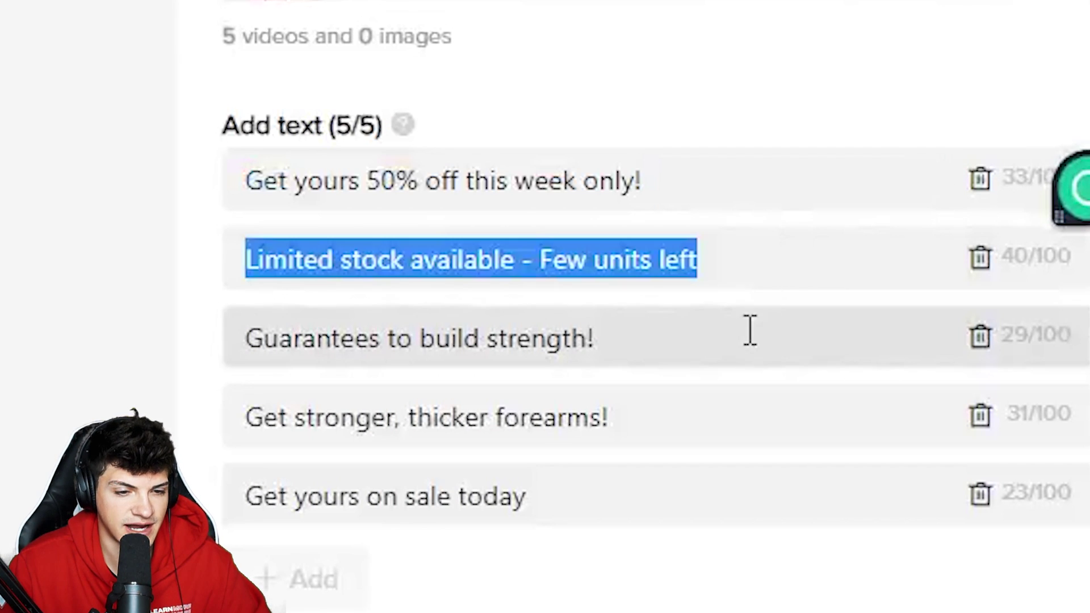
pyautogui.click(749, 332)
pyautogui.hotkey('ctrl', 'a')
pyautogui.click(732, 423)
pyautogui.hotkey('ctrl', 'a')
pyautogui.click(695, 511)
pyautogui.hotkey('ctrl', 'a')
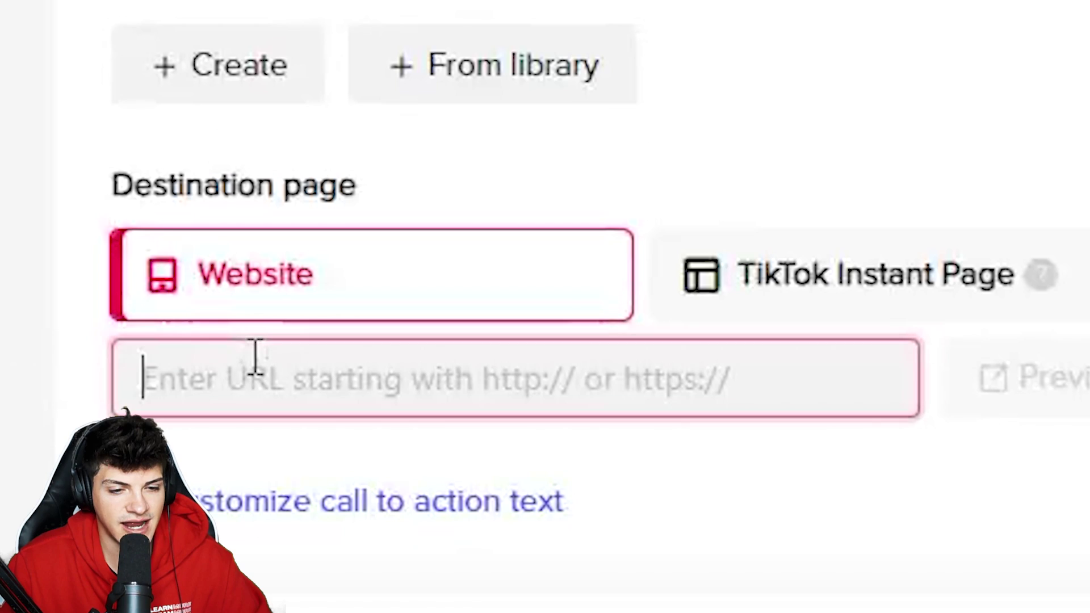
pyautogui.click(253, 358)
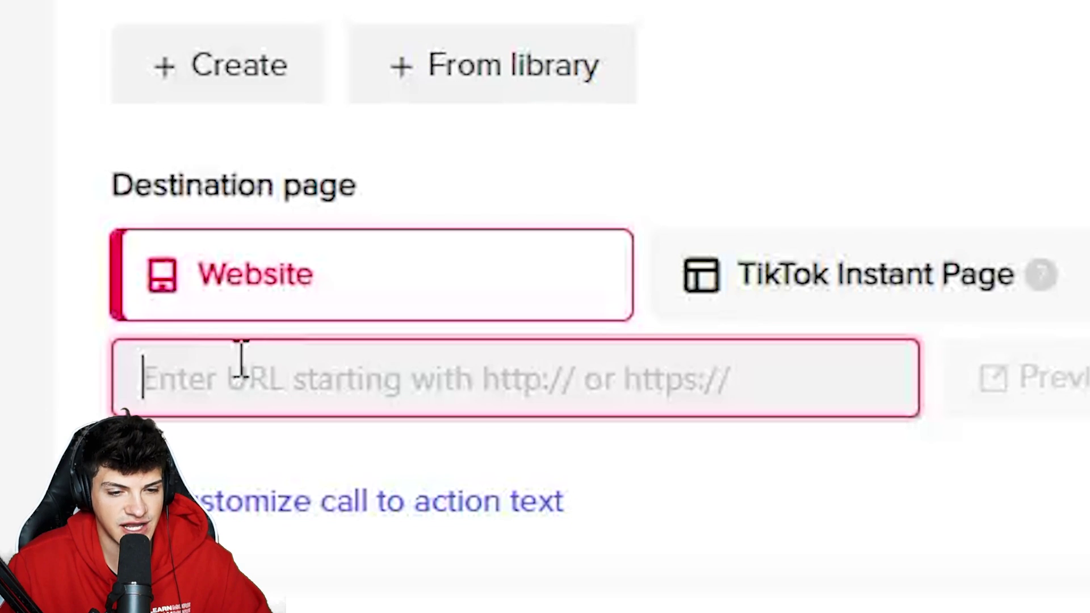
pyautogui.write('https://shoparios.com/pages/handgripper')
pyautogui.hotkey('ctrl', 'a')
pyautogui.rightClick(462, 377)
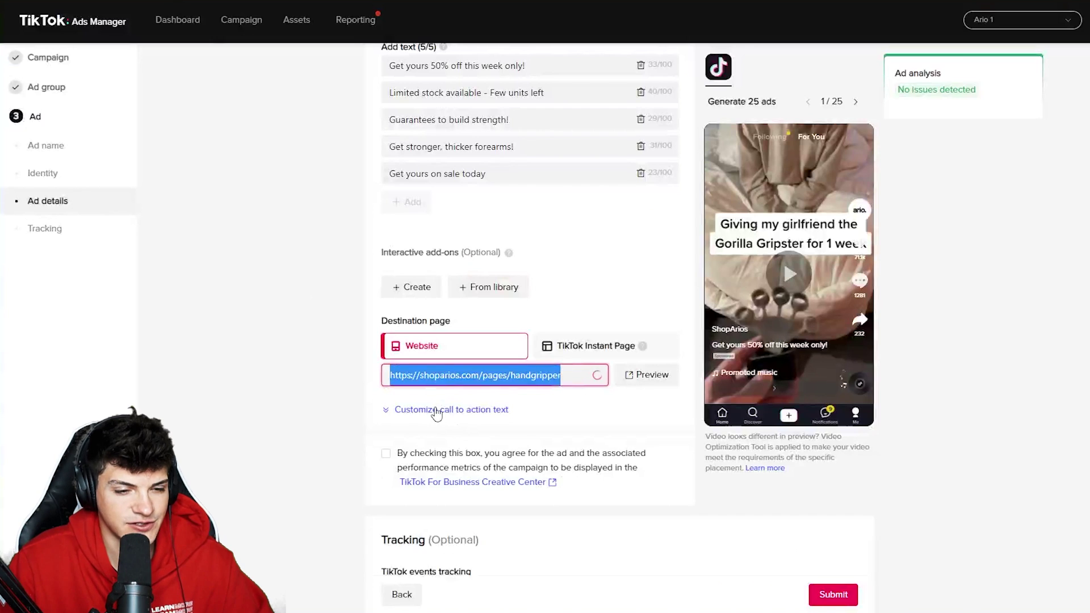
# Customize the call to action to Standard with the text "Shop now", and submit the ad
pyautogui.click(436, 411)
pyautogui.scroll(-2, 370, 382)
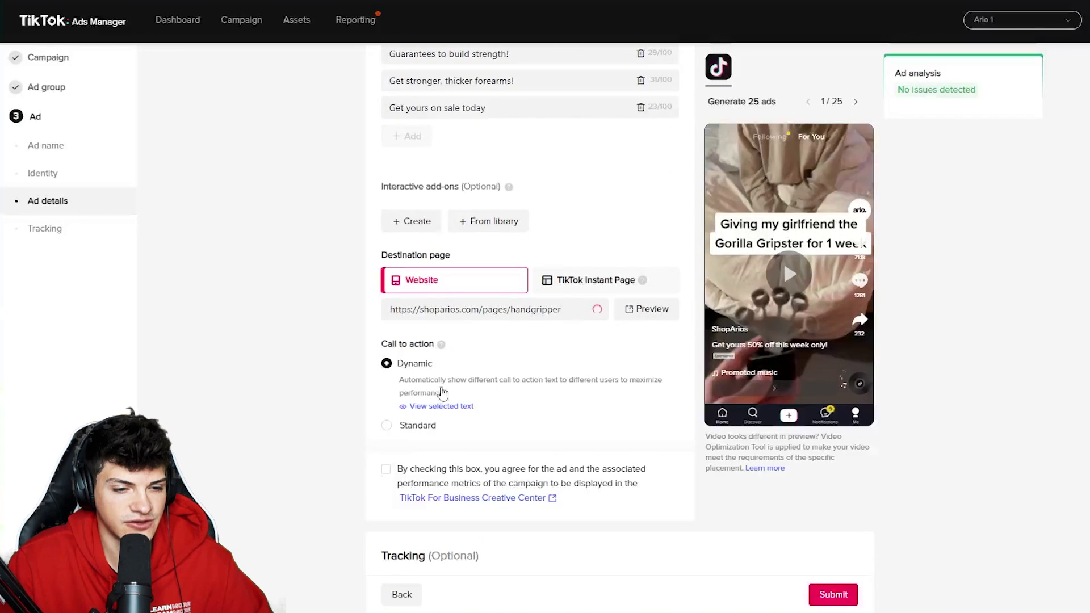
pyautogui.click(387, 427)
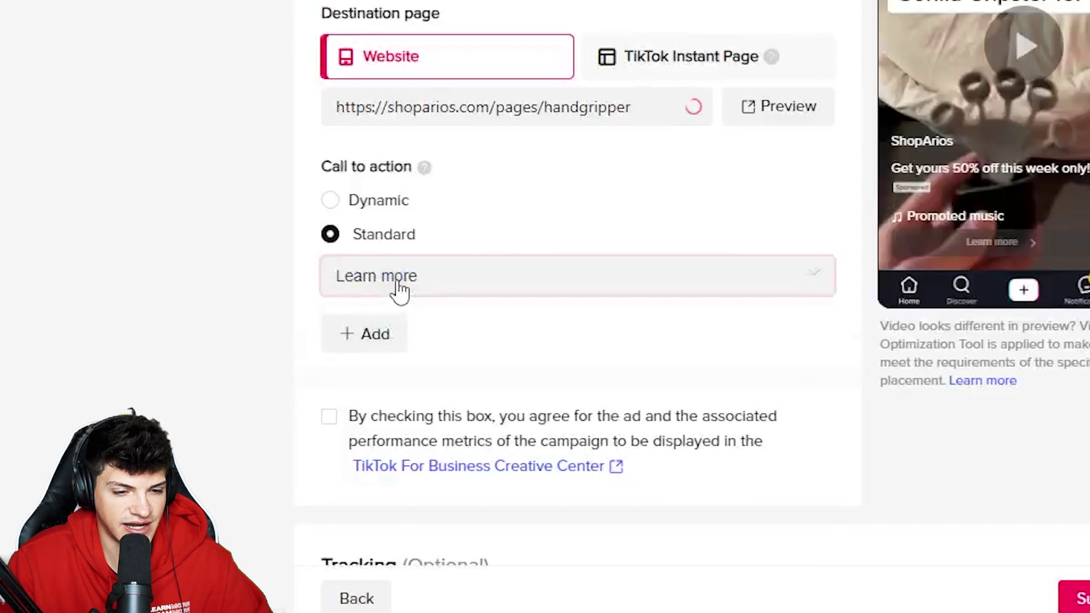
pyautogui.click(425, 411)
pyautogui.click(370, 398)
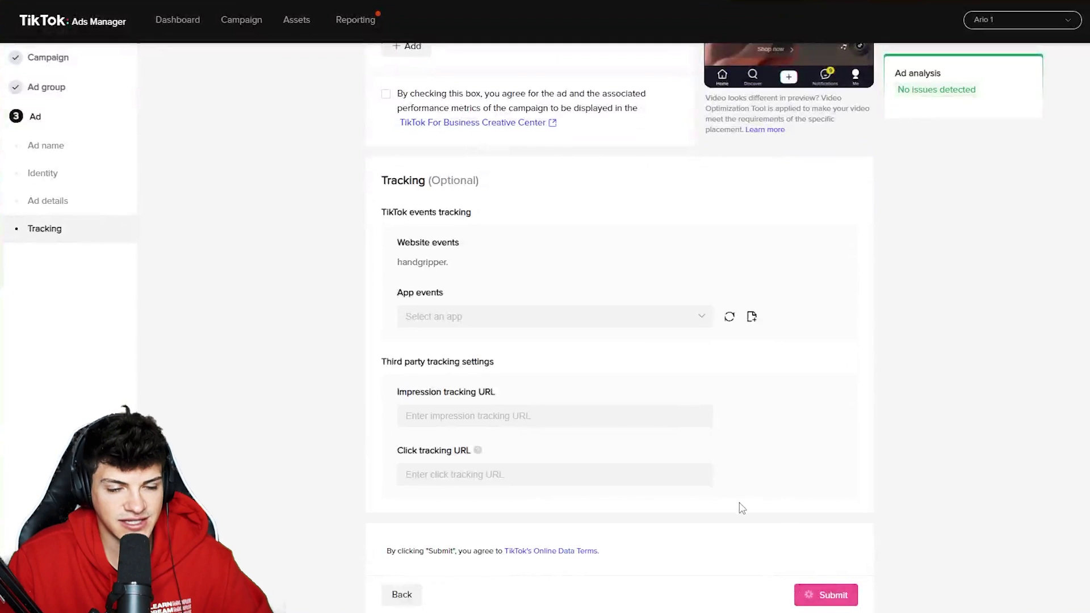
pyautogui.scroll(5, 712, 498)
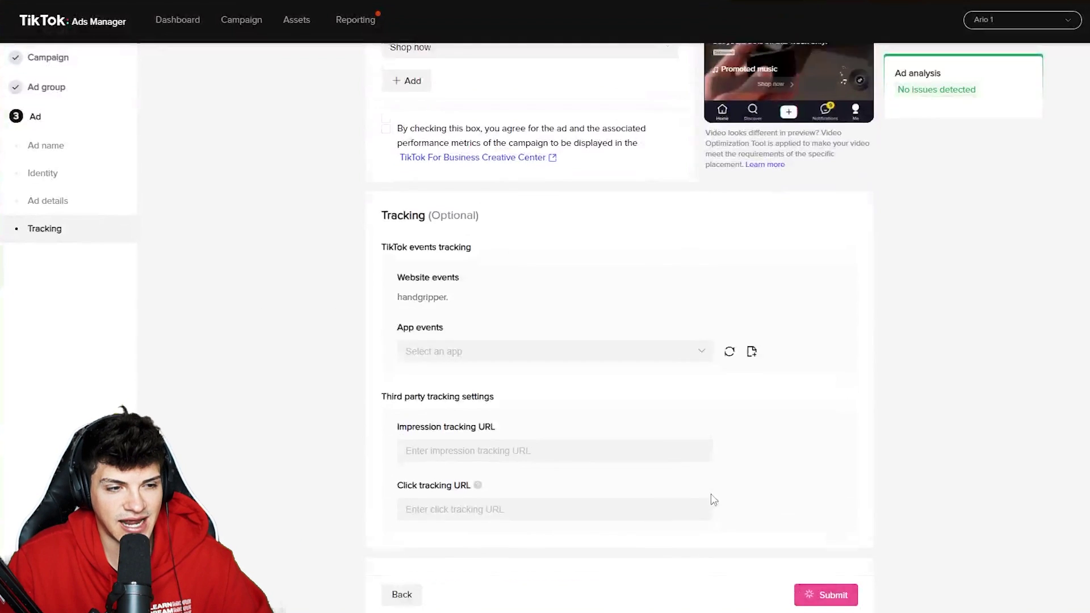
# Return to the campaign list and open the ad groups of the HandGripper | CBO Scale campaign
pyautogui.scroll(8, 652, 483)
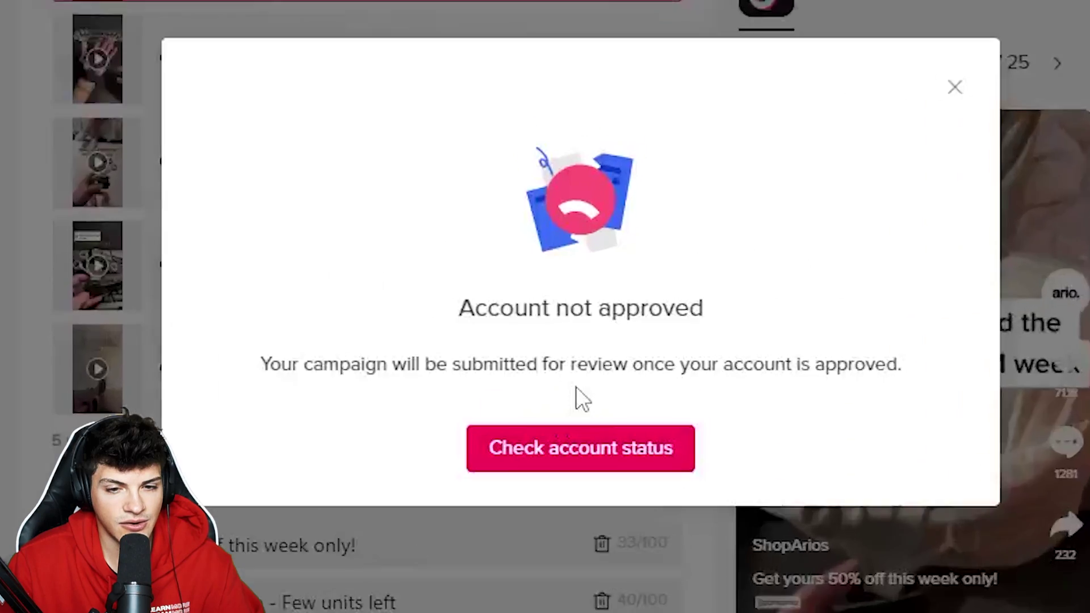
pyautogui.tripleClick(629, 249)
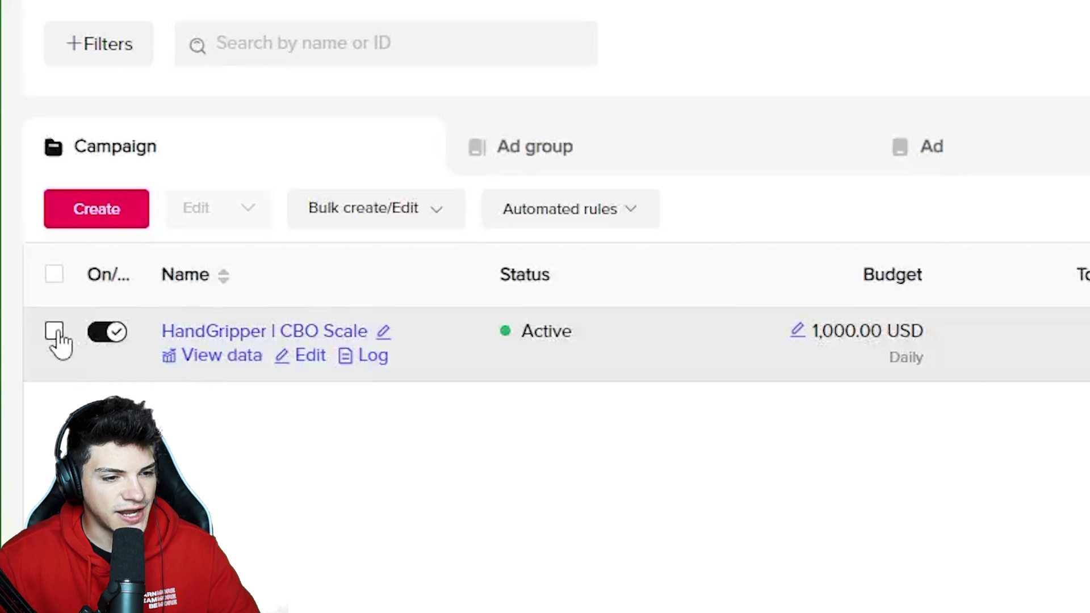
pyautogui.click(54, 331)
pyautogui.click(256, 333)
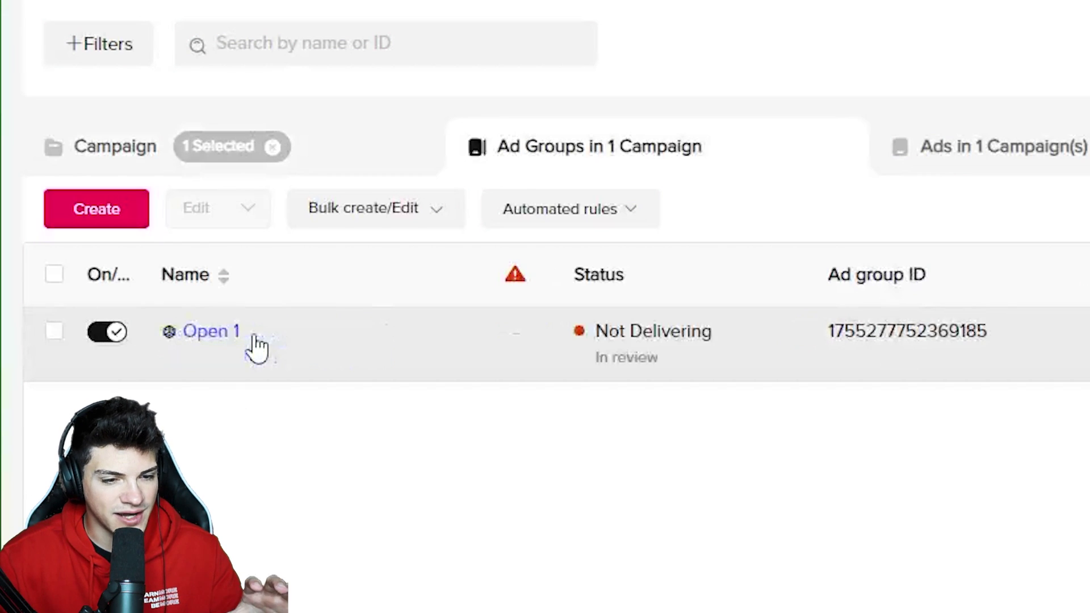
# Copy the ad group Open 1 four times into the existing campaign HandGripper | CBO Scale and review the copies' names
pyautogui.click(353, 365)
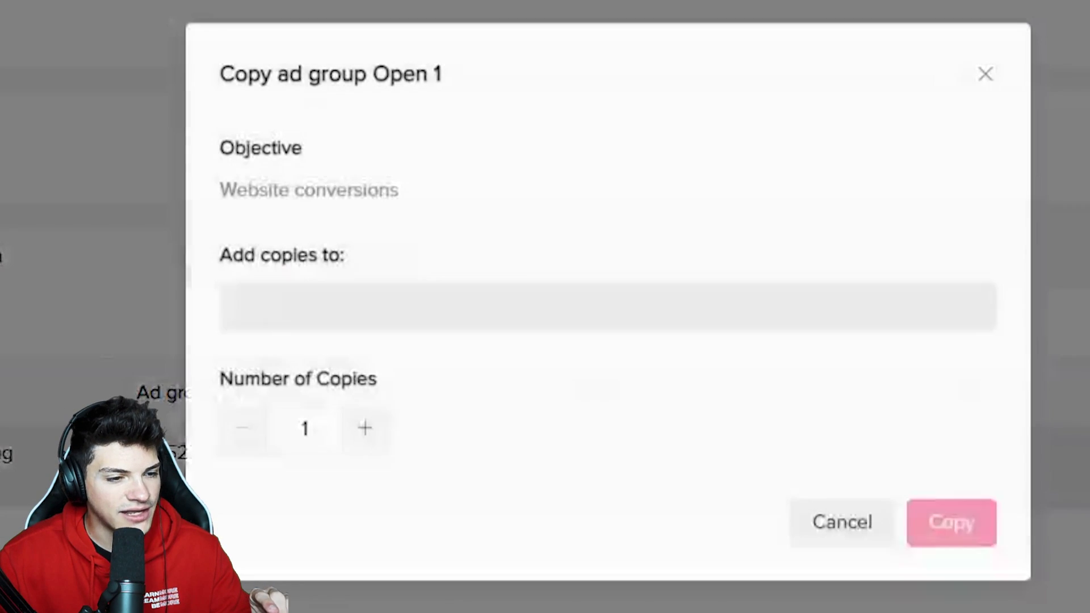
pyautogui.click(370, 440)
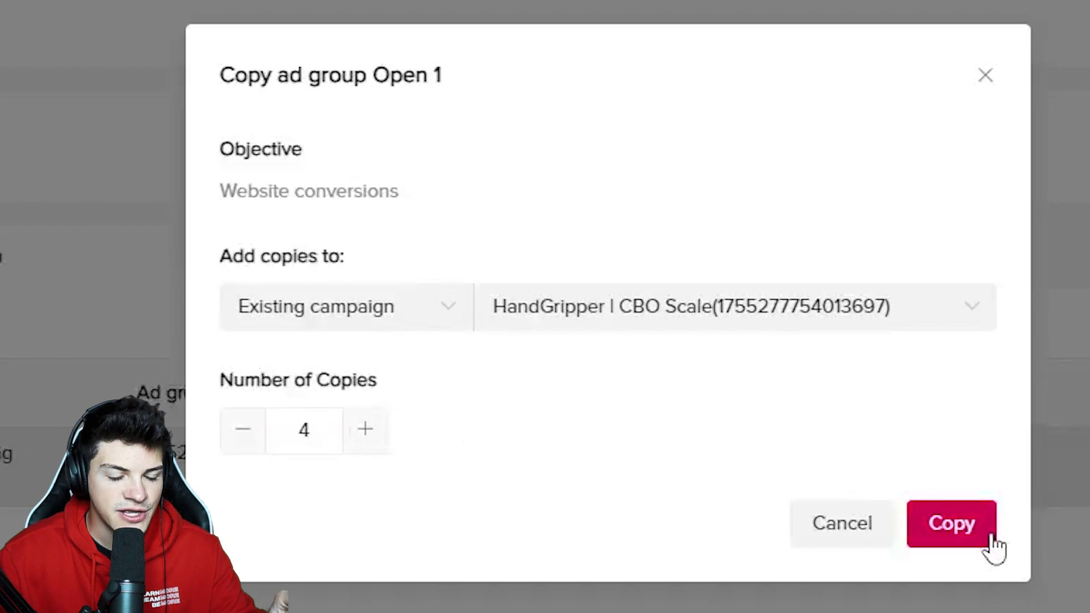
pyautogui.click(992, 539)
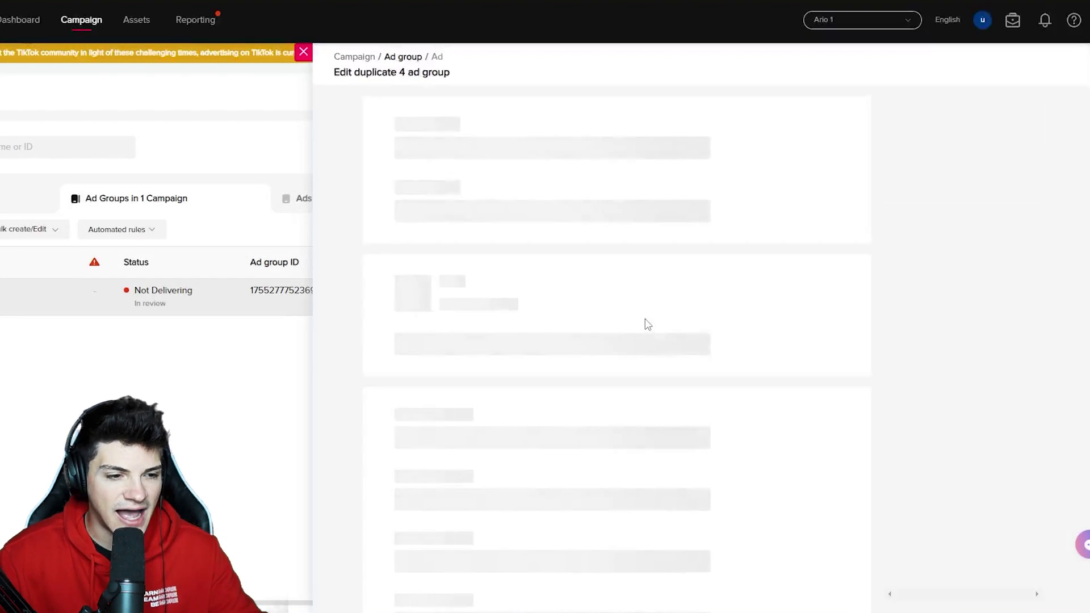
pyautogui.click(760, 155)
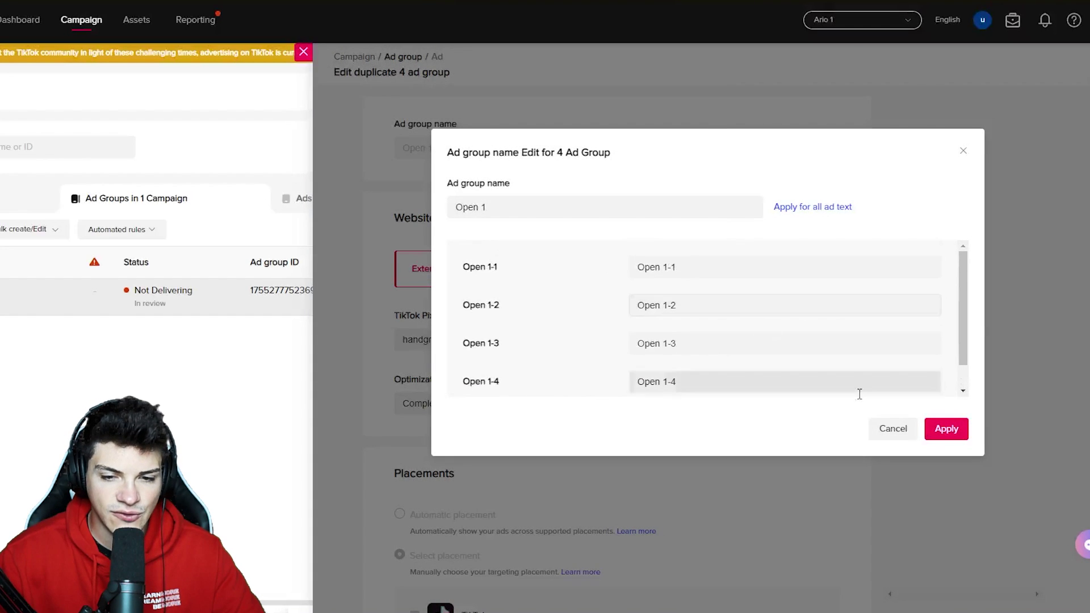
pyautogui.click(892, 429)
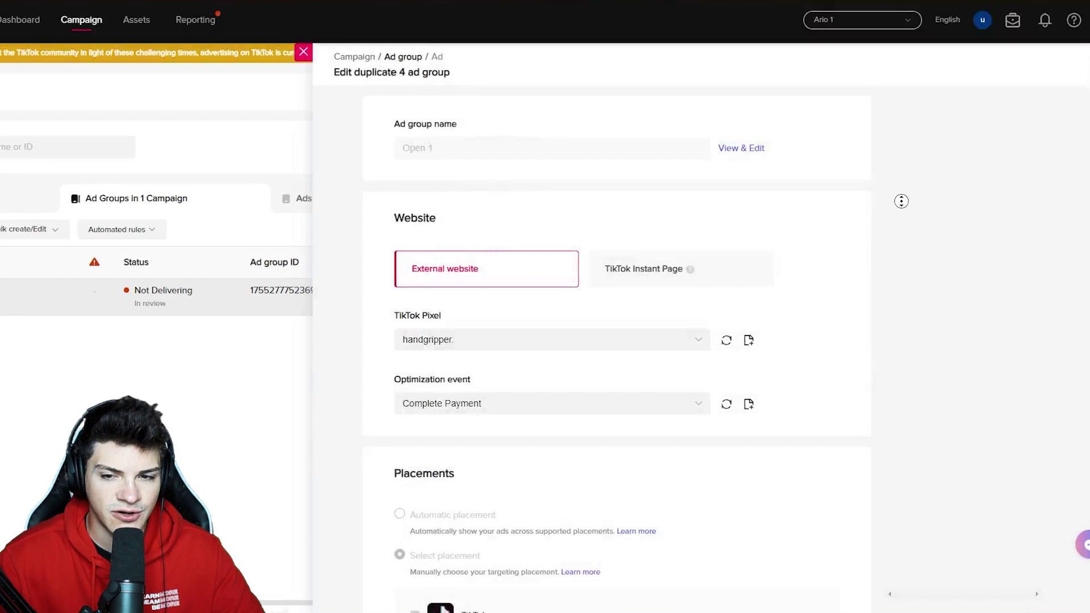
# Schedule the four duplicated ad groups to run continuously from 2023-01-18 at 00:00
pyautogui.scroll(-15, 901, 201)
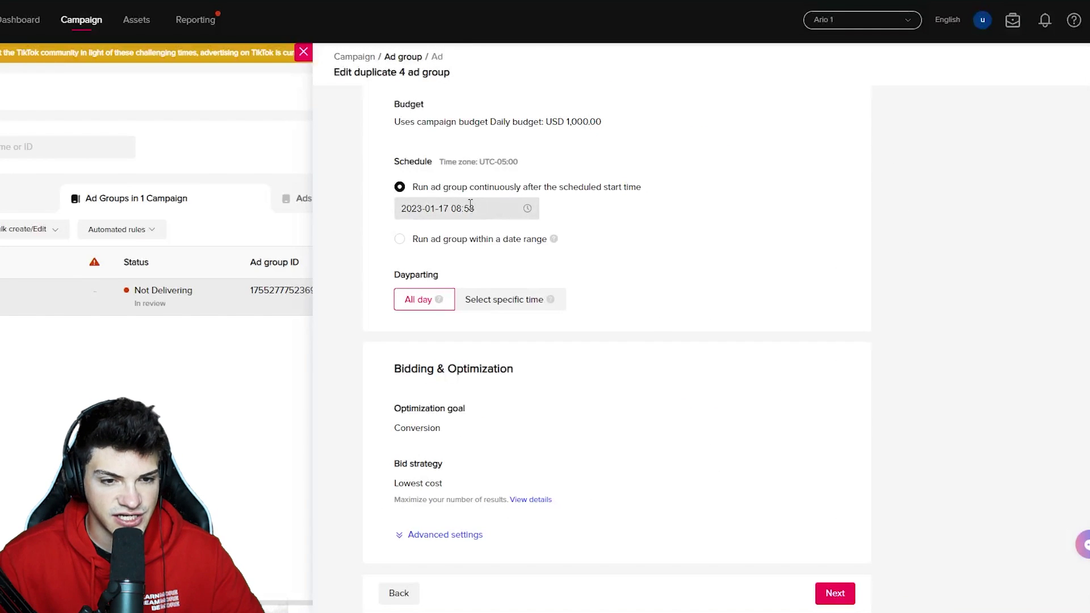
pyautogui.click(471, 207)
pyautogui.click(490, 380)
pyautogui.click(547, 240)
pyautogui.write('00:00')
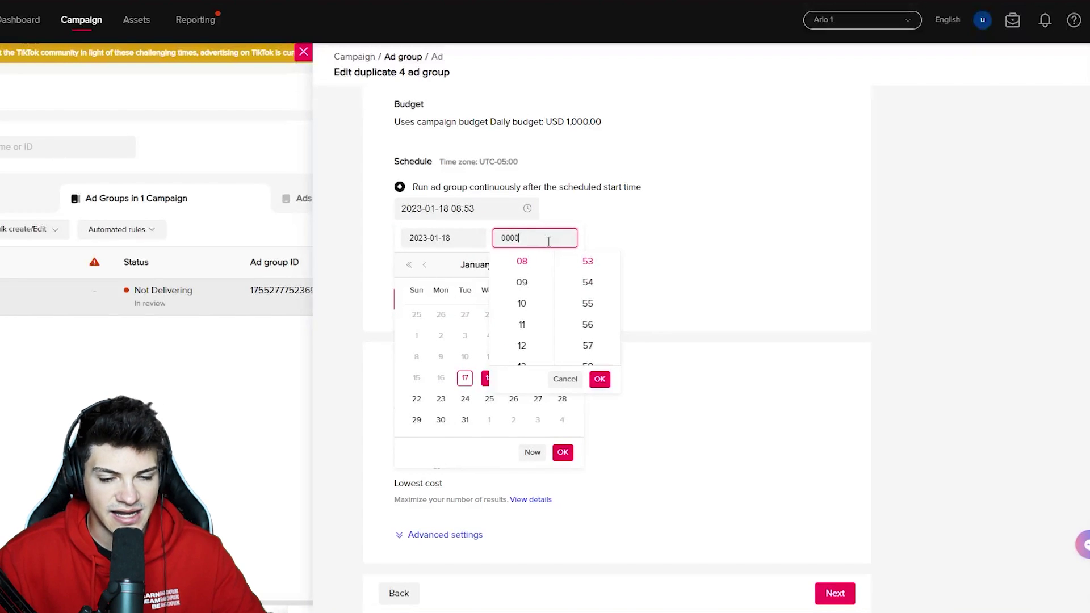
pyautogui.press('Return')
pyautogui.press('Return')
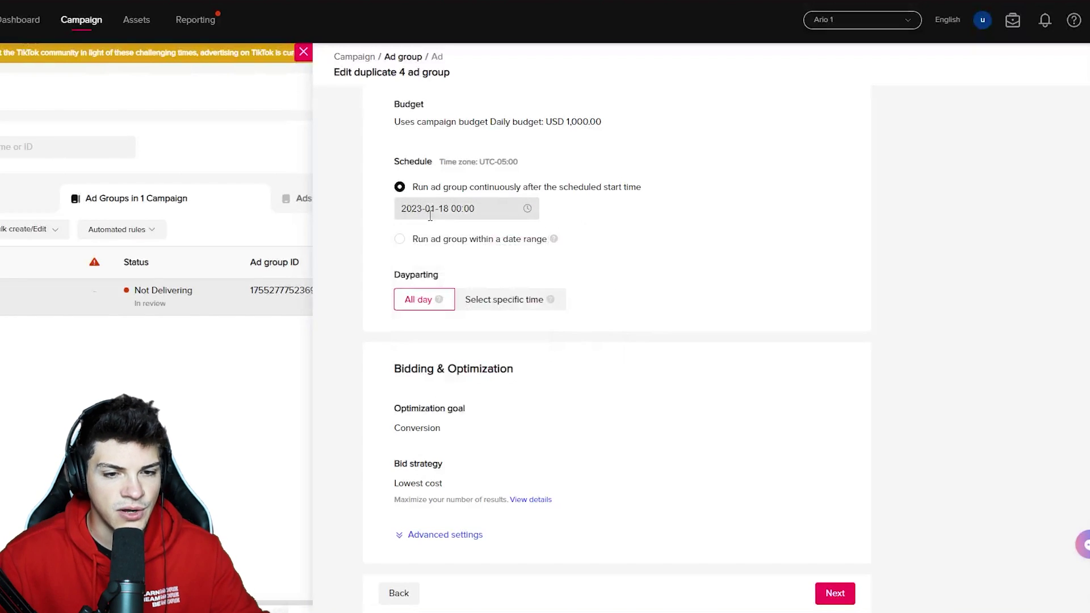
# Continue to the ad stage and submit the four duplicated ad groups Open 1-1 to Open 1-4 with their ads
pyautogui.click(851, 595)
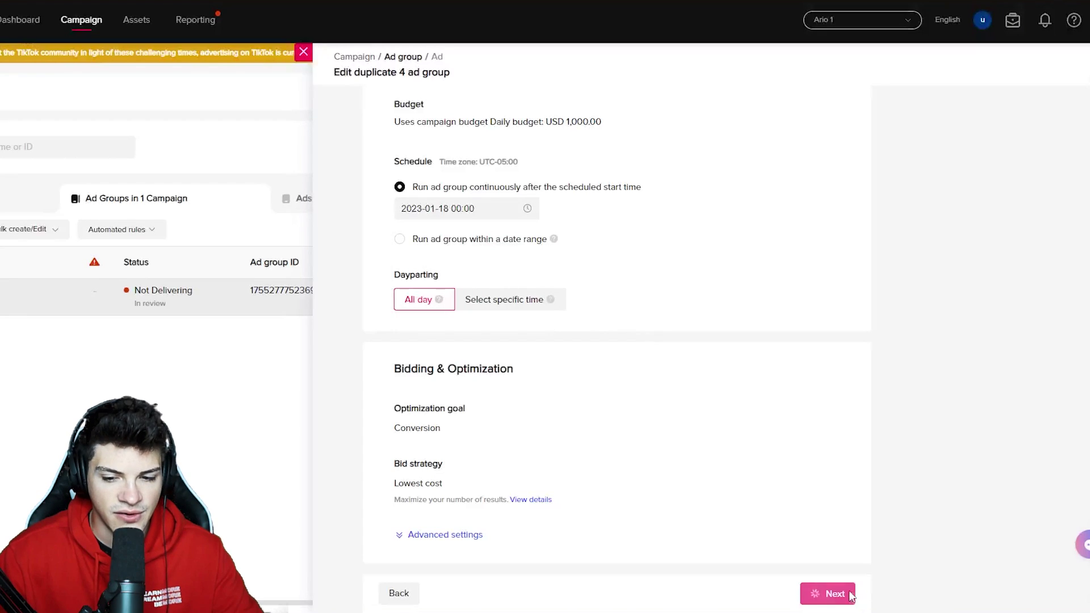
pyautogui.scroll(-15, 619, 341)
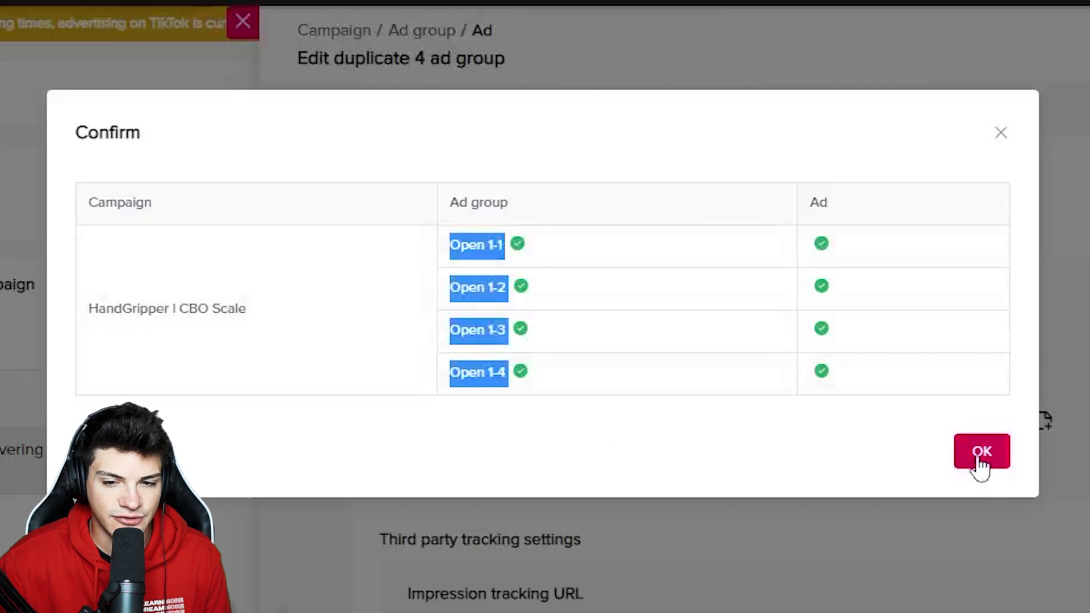
pyautogui.click(980, 461)
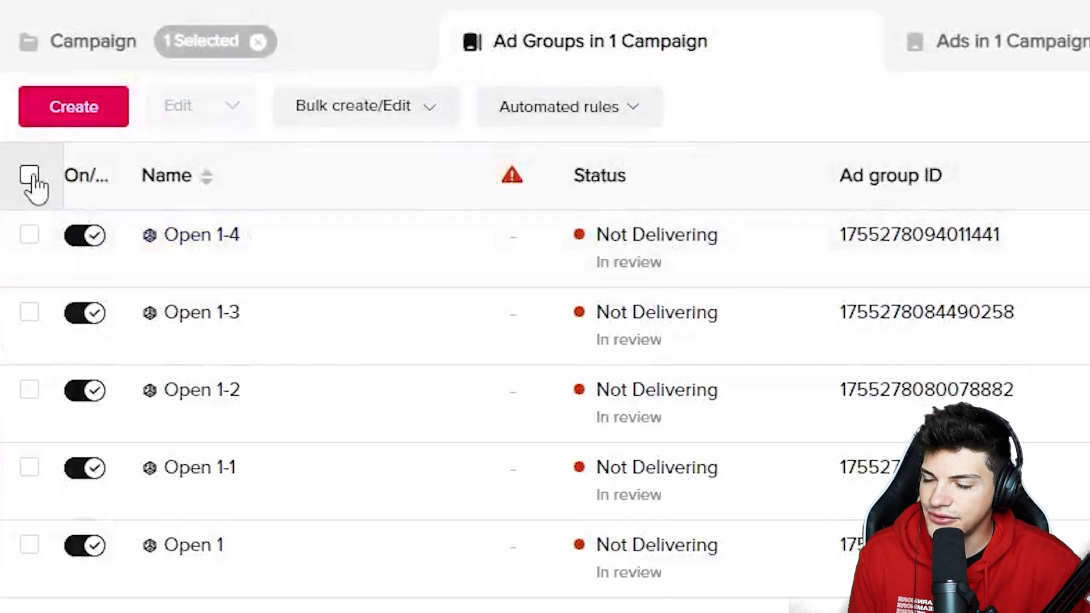
pyautogui.click(25, 261)
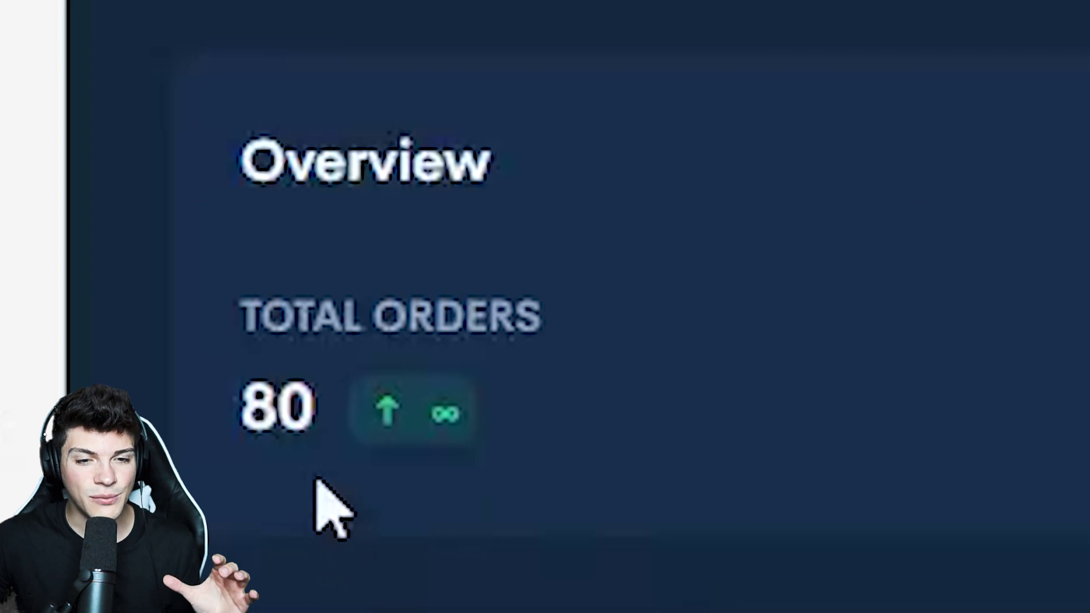
# Switch to the Profit Analytics dashboard and examine the total orders, revenue and net profit for Jan 18, 2023
pyautogui.doubleClick(278, 409)
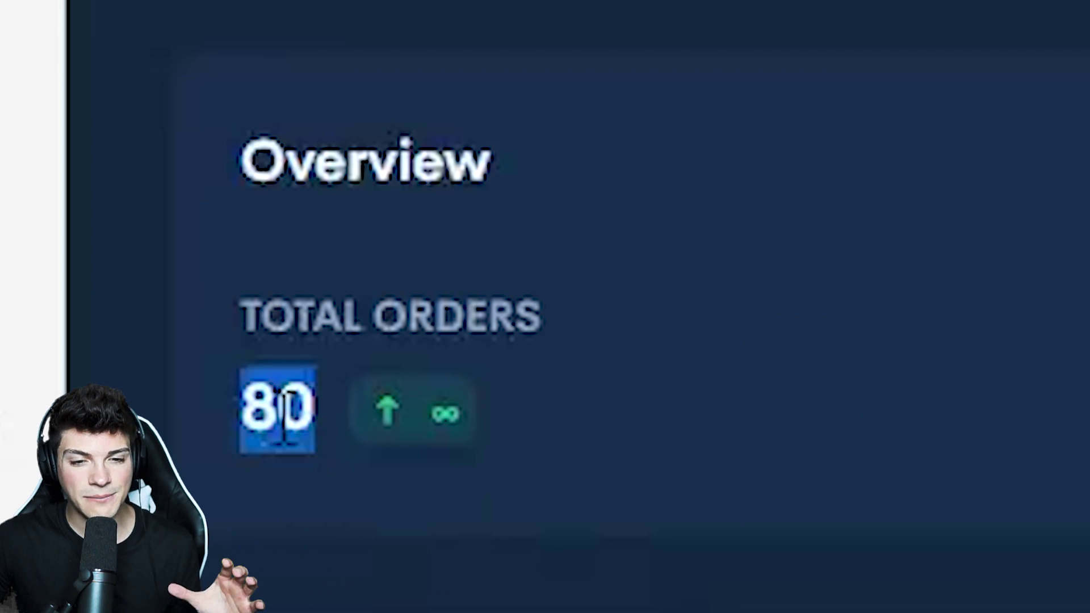
pyautogui.click(295, 536)
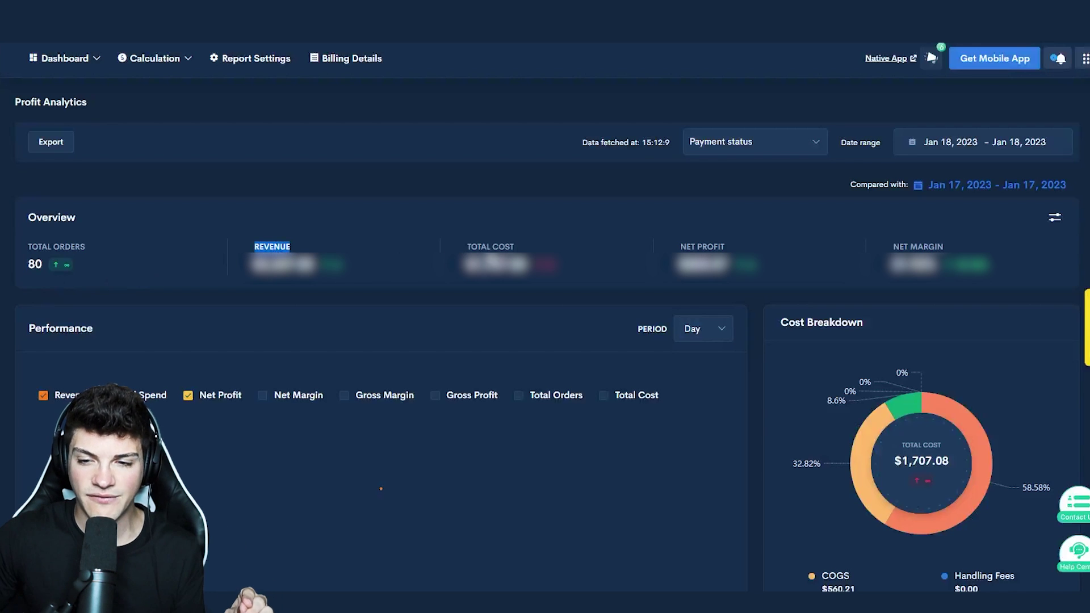
pyautogui.tripleClick(703, 247)
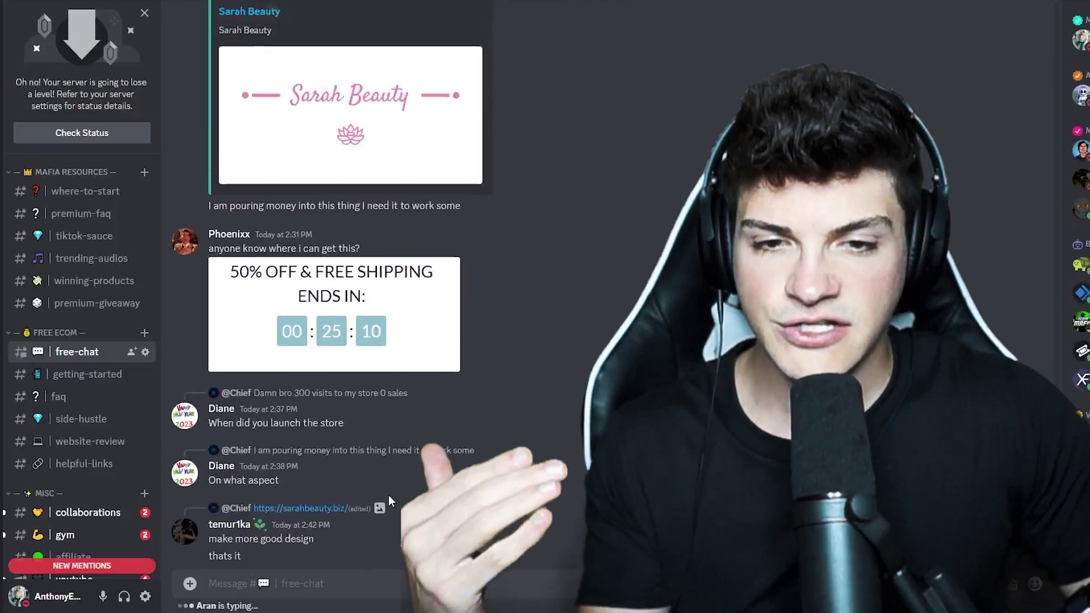
# Switch to Discord and read through the recent messages in the free-chat channel
pyautogui.scroll(5, 390, 495)
pyautogui.scroll(6, 391, 497)
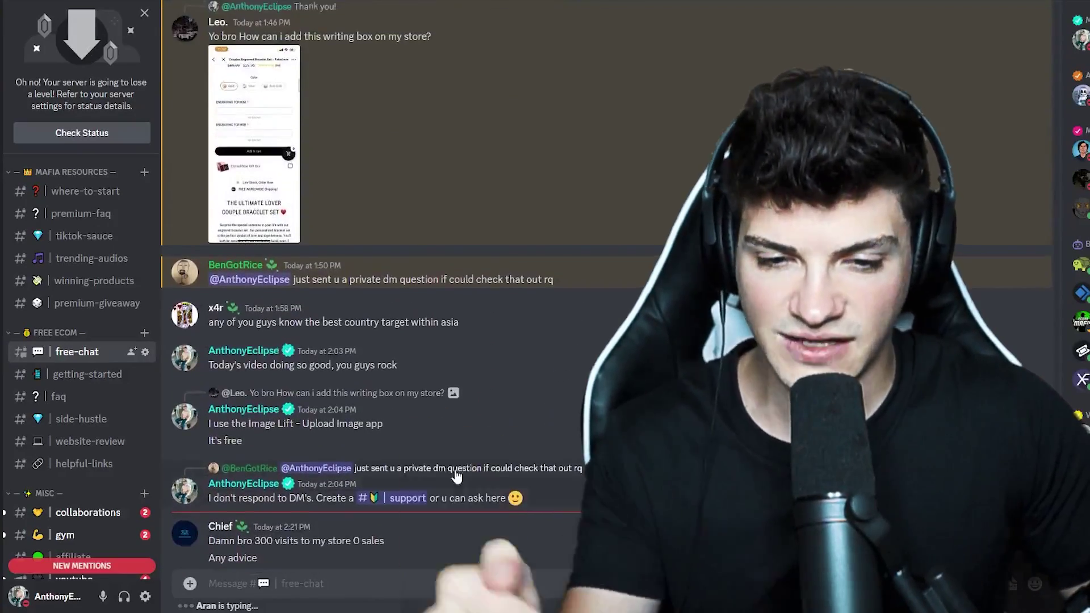
pyautogui.scroll(-16, 432, 482)
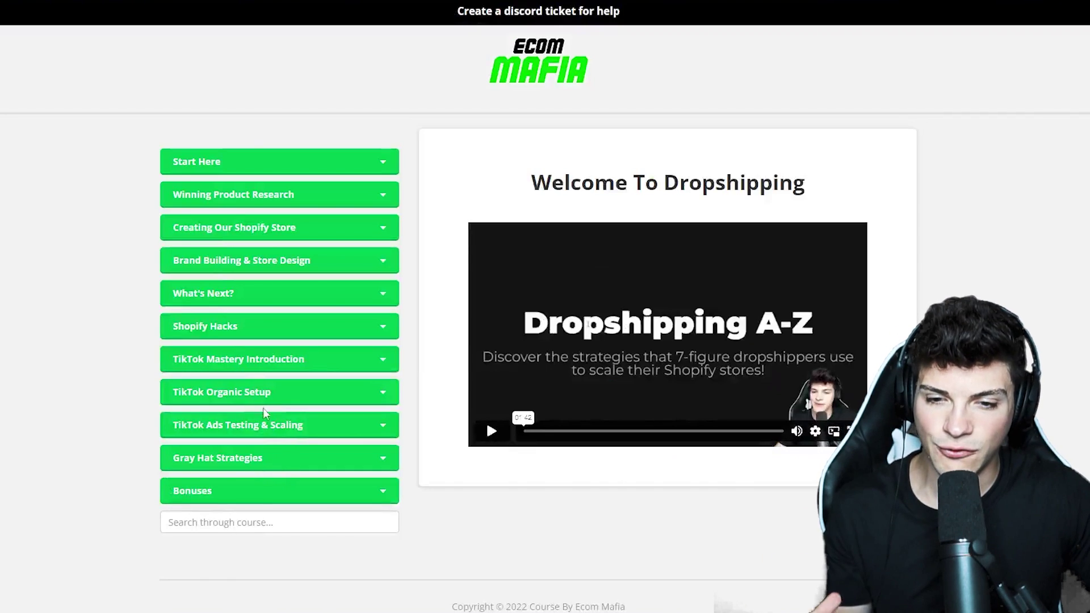
# In the Ecom Mafia course, expand TikTok Mastery Introduction, TikTok Organic Setup and TikTok Ads Testing & Scaling to view their lessons
pyautogui.click(265, 359)
pyautogui.scroll(-3, 264, 369)
pyautogui.click(289, 360)
pyautogui.scroll(-3, 287, 358)
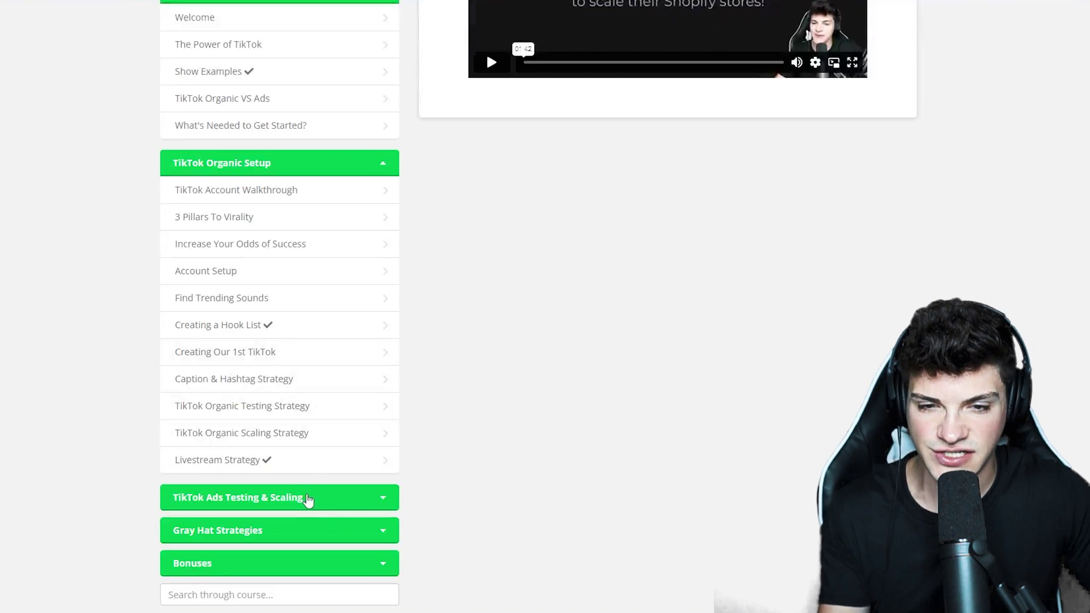
pyautogui.click(309, 499)
pyautogui.scroll(-2, 306, 477)
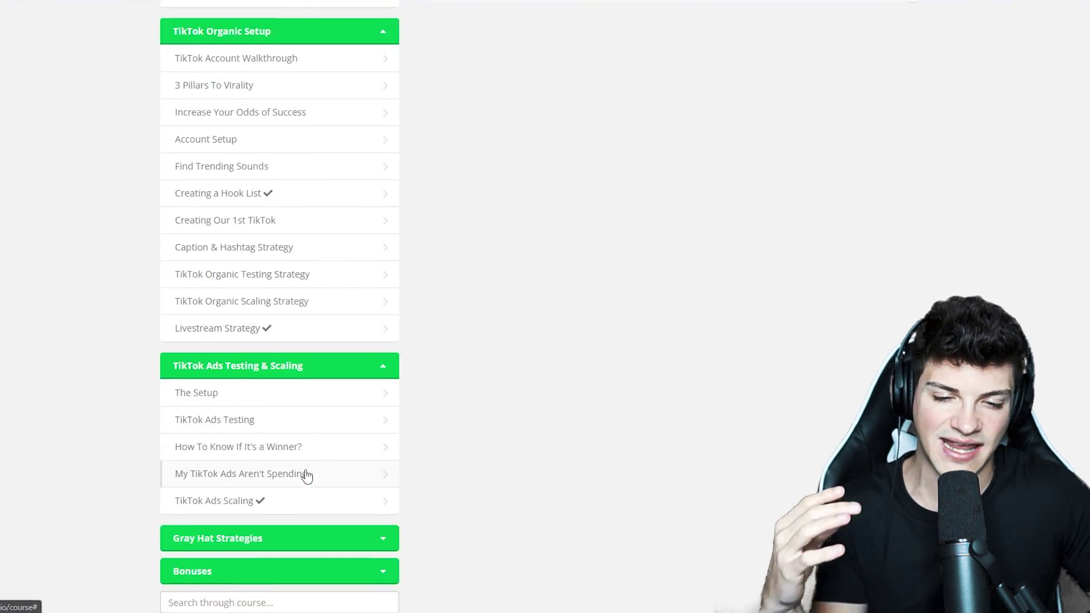
pyautogui.click(302, 475)
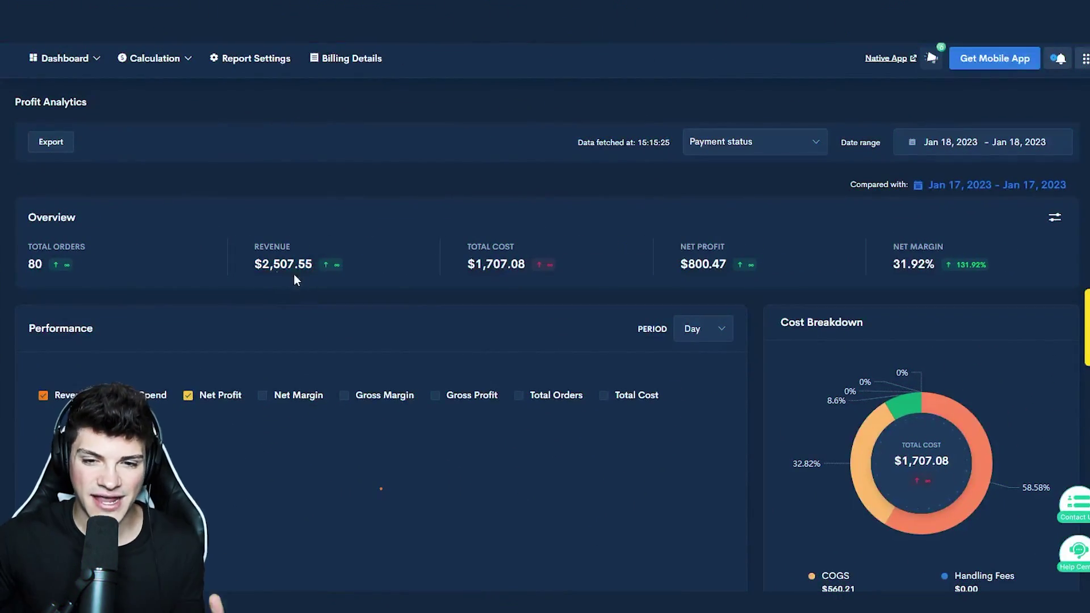
# Go back to Profit Analytics and examine the day's revenue, total cost, net profit and net margin
pyautogui.doubleClick(275, 266)
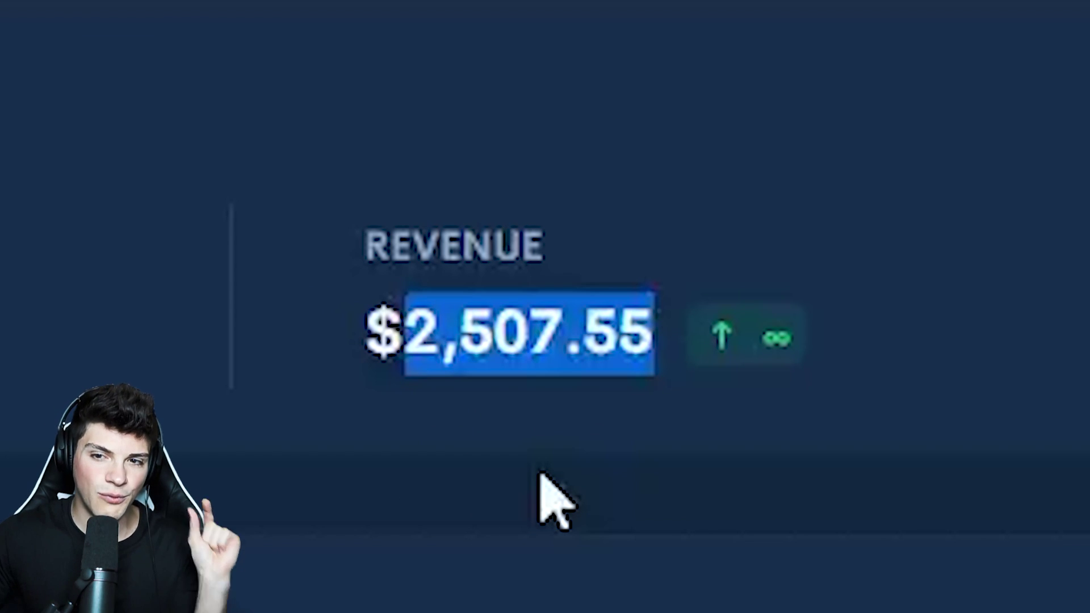
pyautogui.click(540, 473)
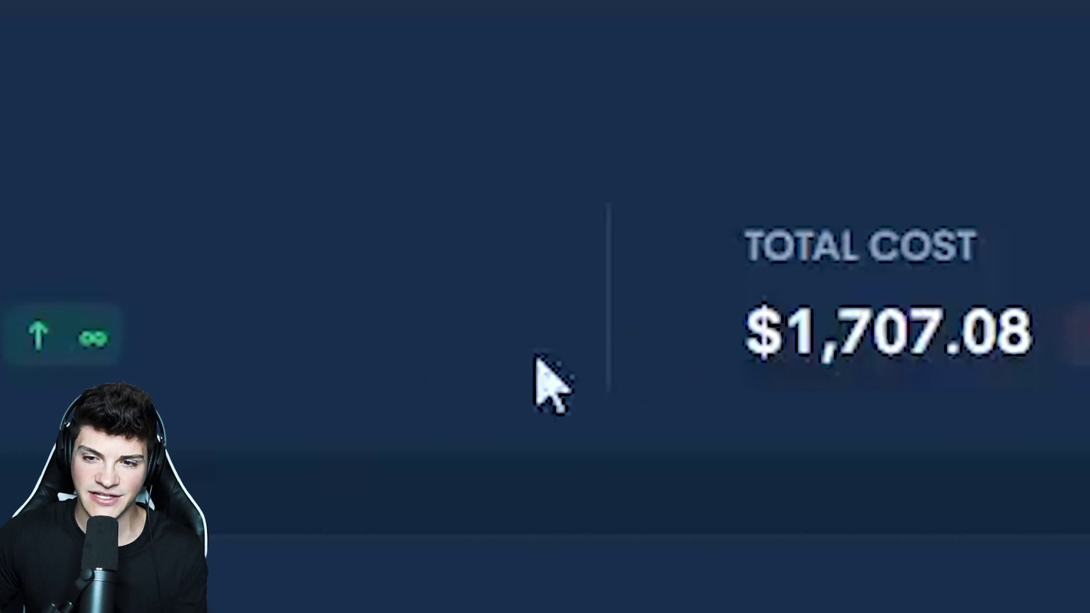
pyautogui.tripleClick(485, 247)
pyautogui.moveTo(431, 339); pyautogui.dragTo(685, 334)
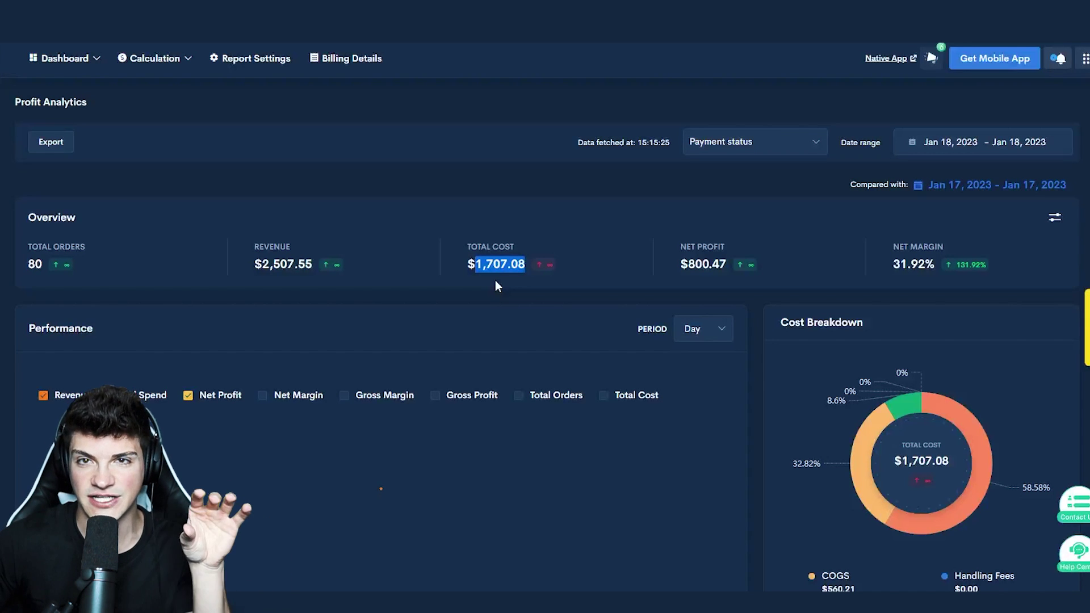
pyautogui.tripleClick(698, 246)
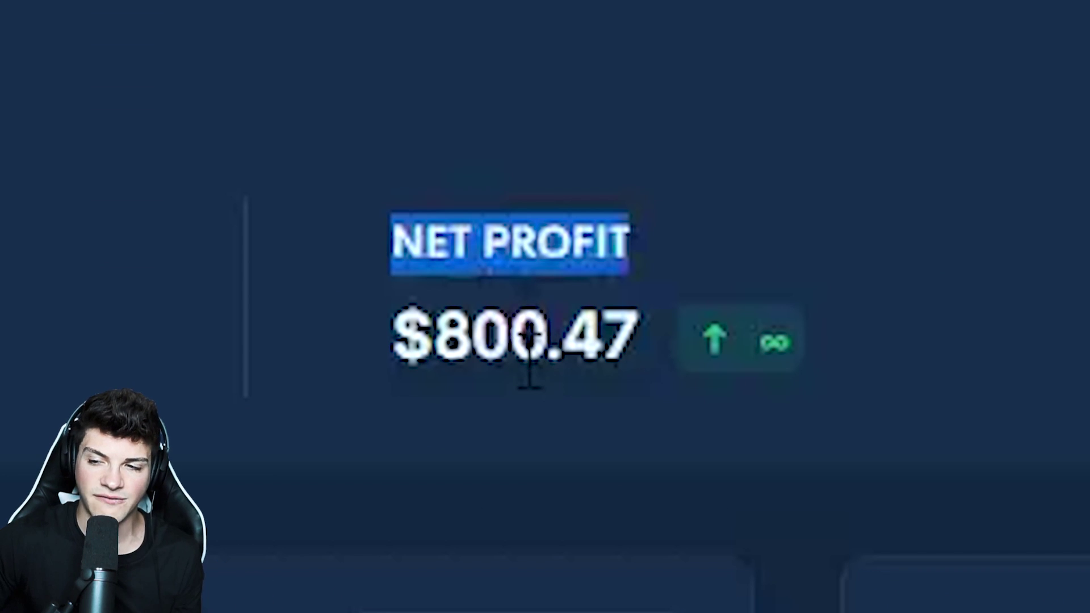
pyautogui.doubleClick(529, 357)
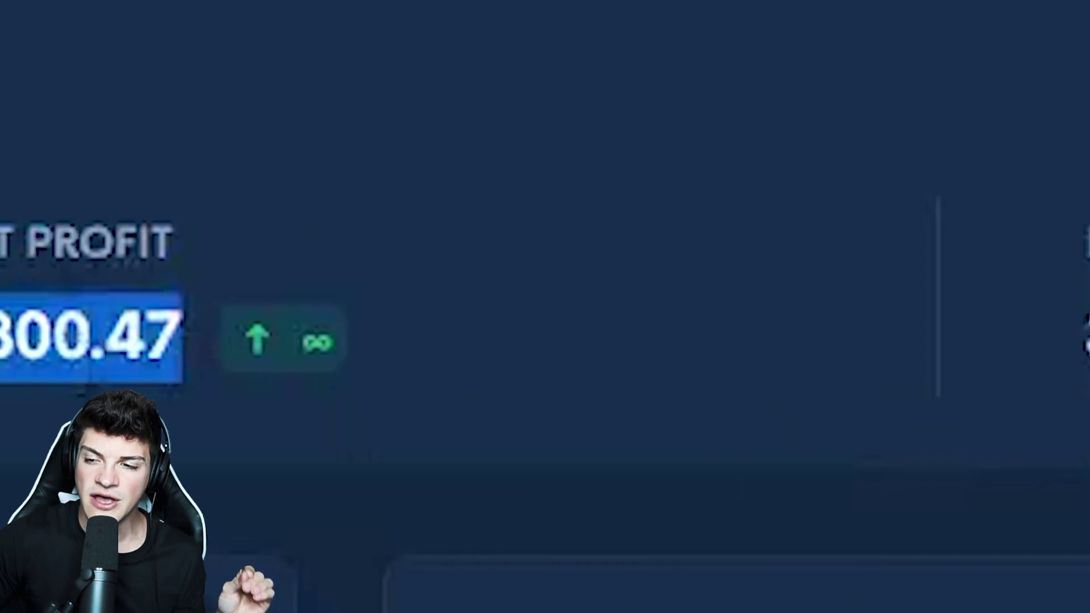
pyautogui.doubleClick(514, 332)
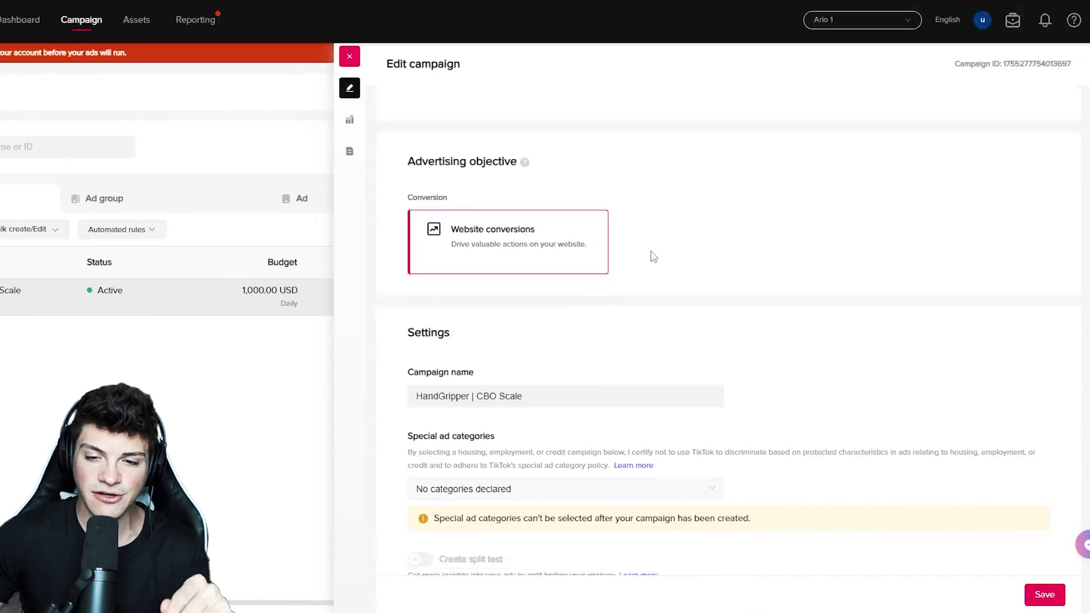
# In the HandGripper | CBO Scale campaign settings, raise the daily budget to 2000 USD and on to 3000 USD
pyautogui.scroll(-4, 613, 342)
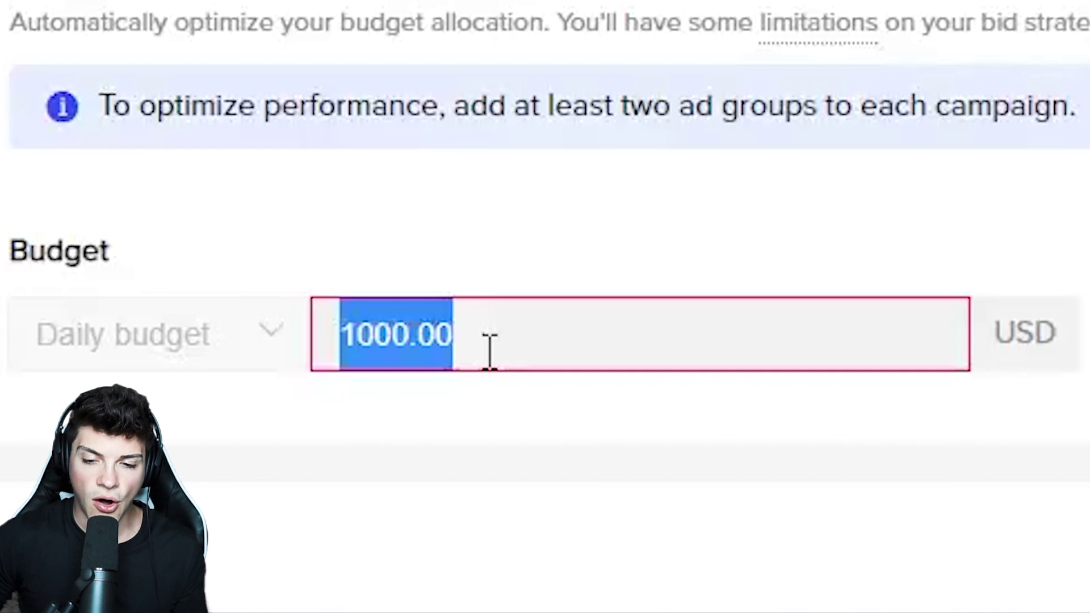
pyautogui.write('2000')
pyautogui.click(441, 219)
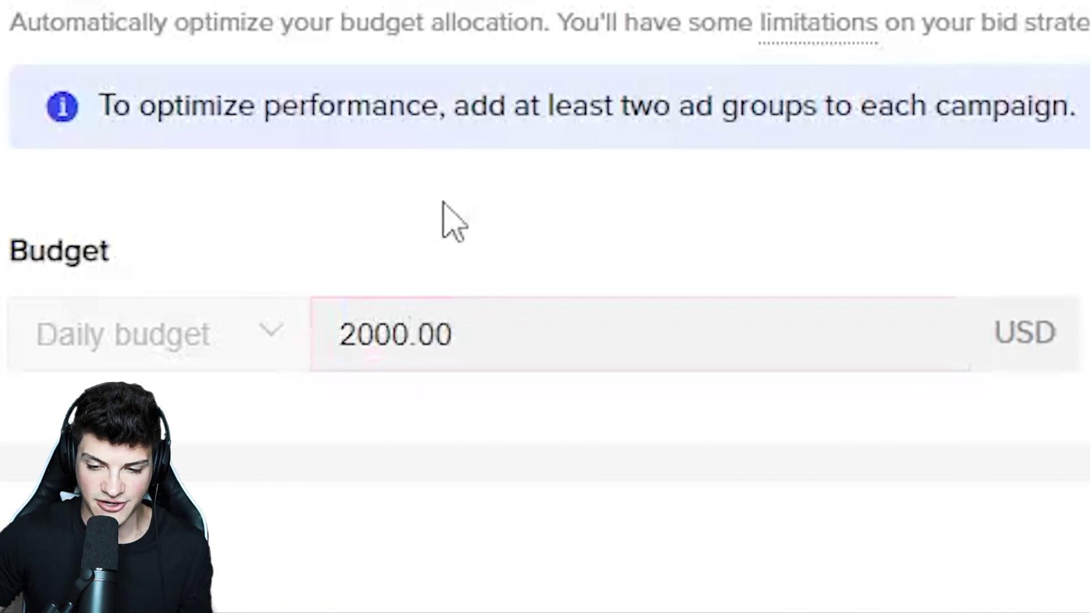
pyautogui.doubleClick(425, 344)
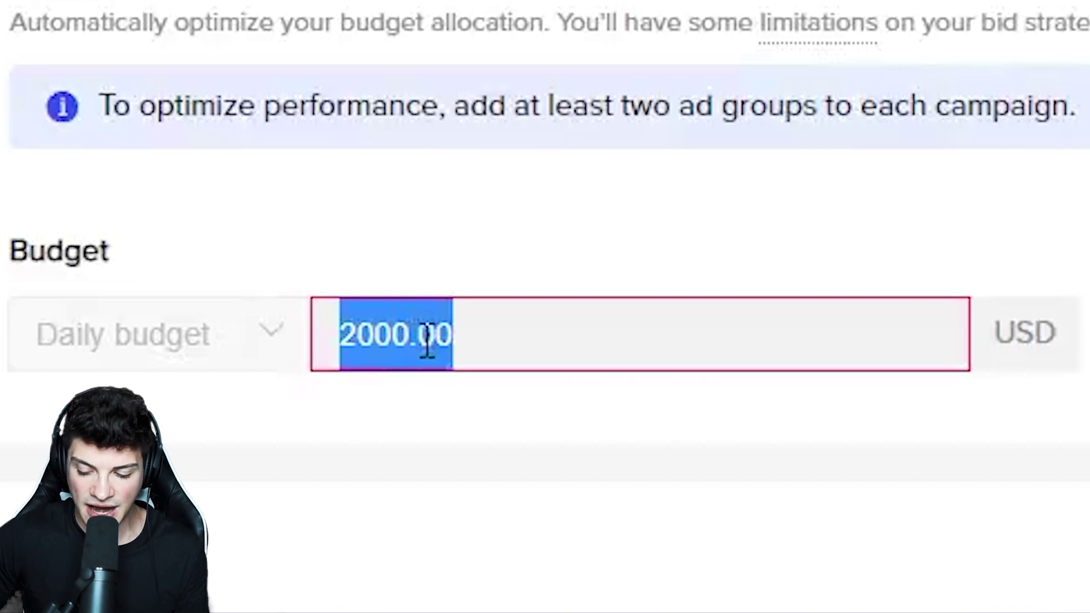
pyautogui.write('3000')
pyautogui.click(483, 216)
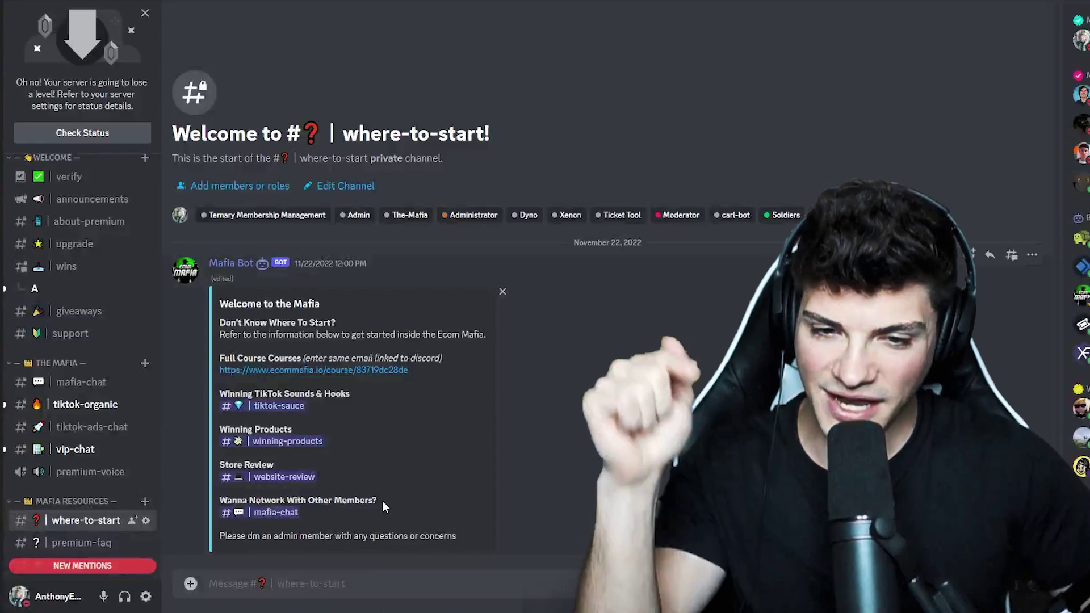
# Switch to Discord and open the free-chat channel from the FREE ECOM section
pyautogui.scroll(-6, 97, 465)
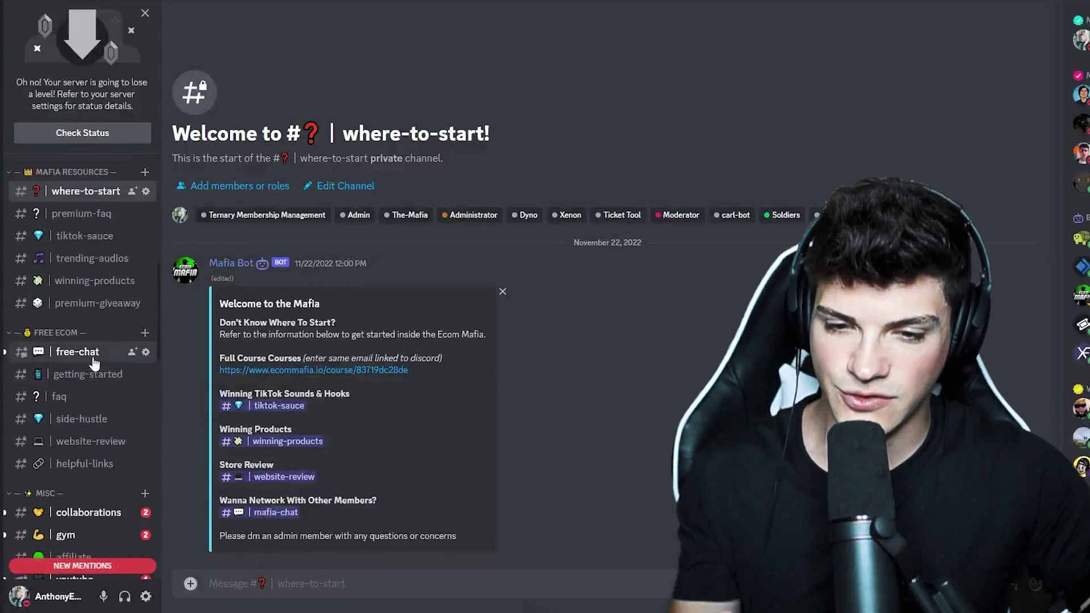
pyautogui.click(80, 353)
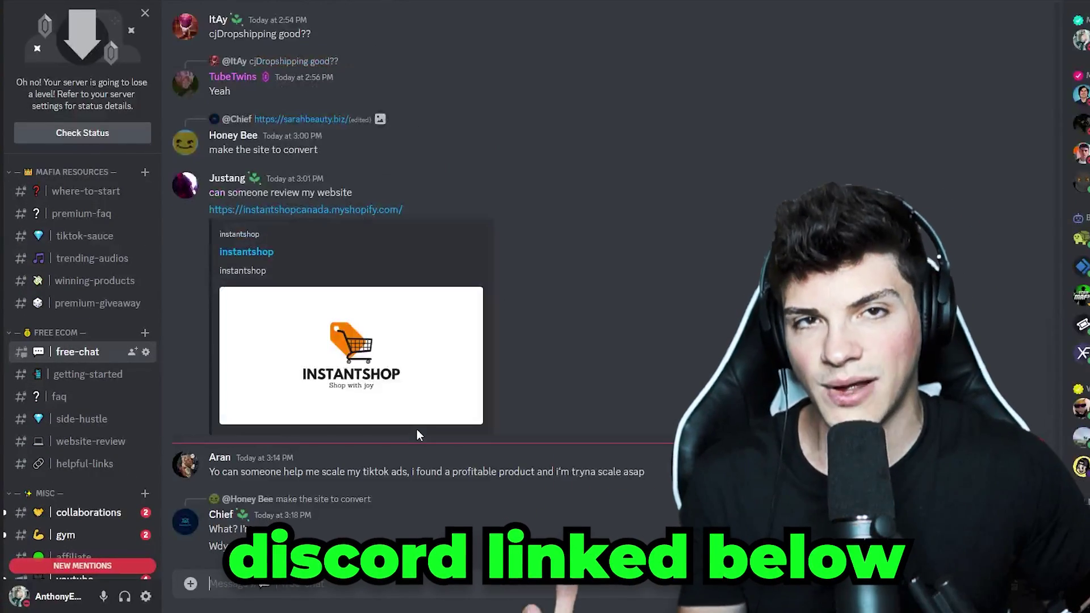